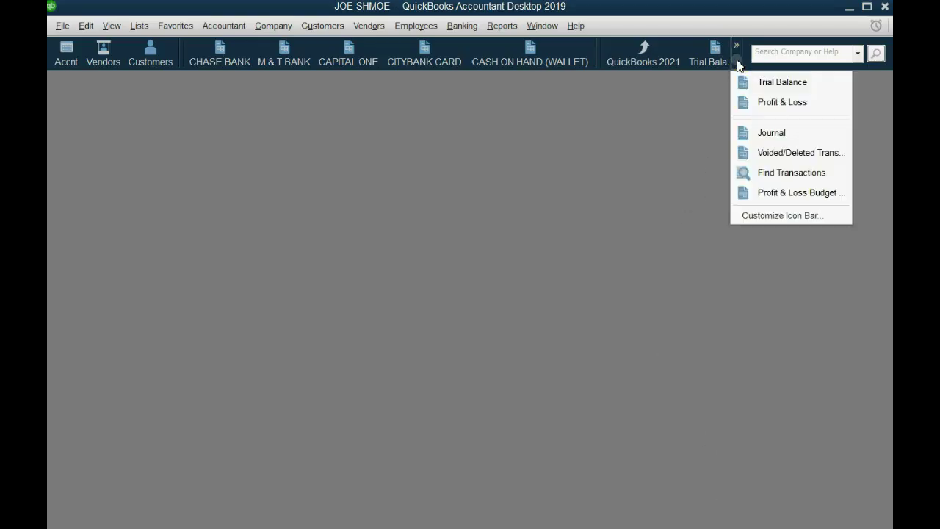
Step: Open a new Profit & Loss report from the report shortcuts
left_click(757, 102)
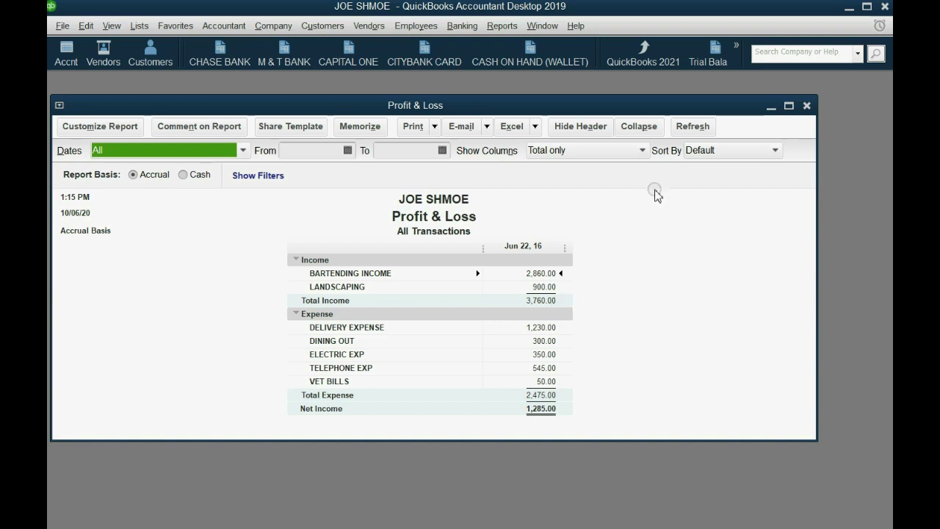
left_click(348, 150)
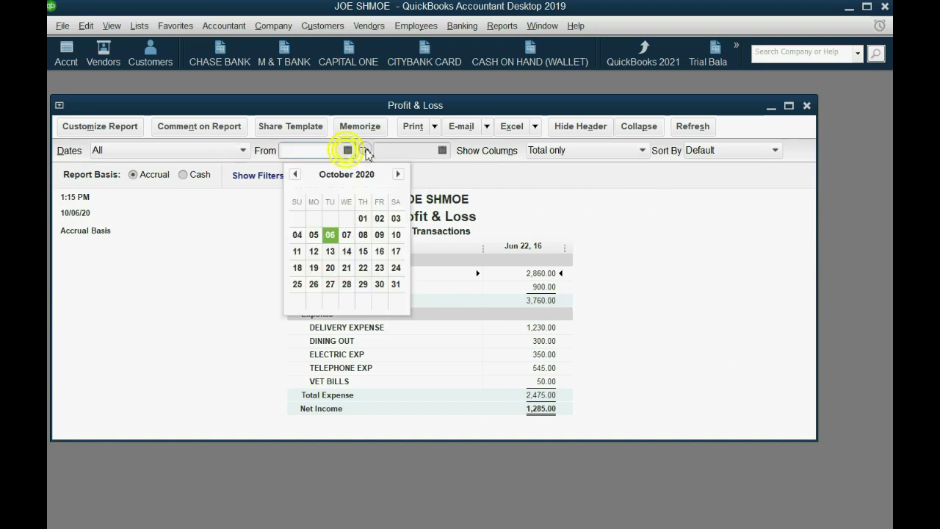
left_click(441, 150)
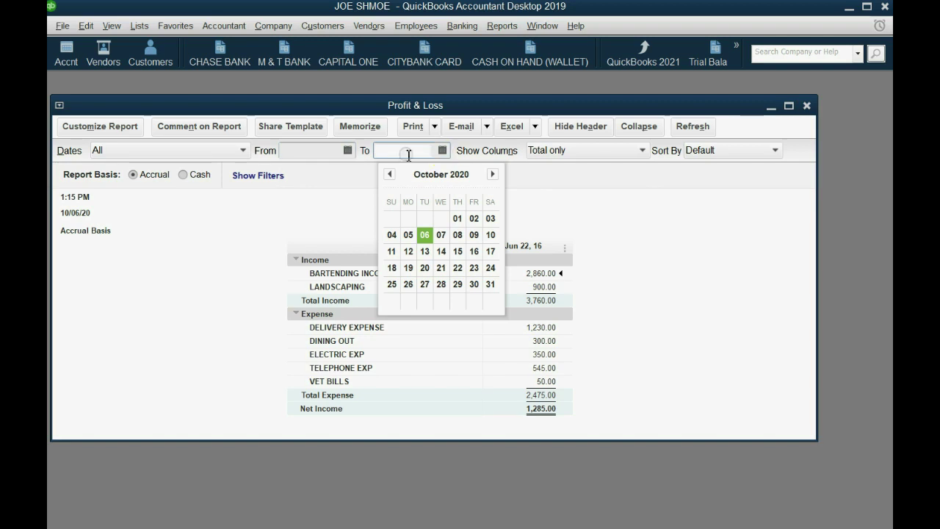
left_click(347, 150)
left_click(441, 150)
left_click(689, 132)
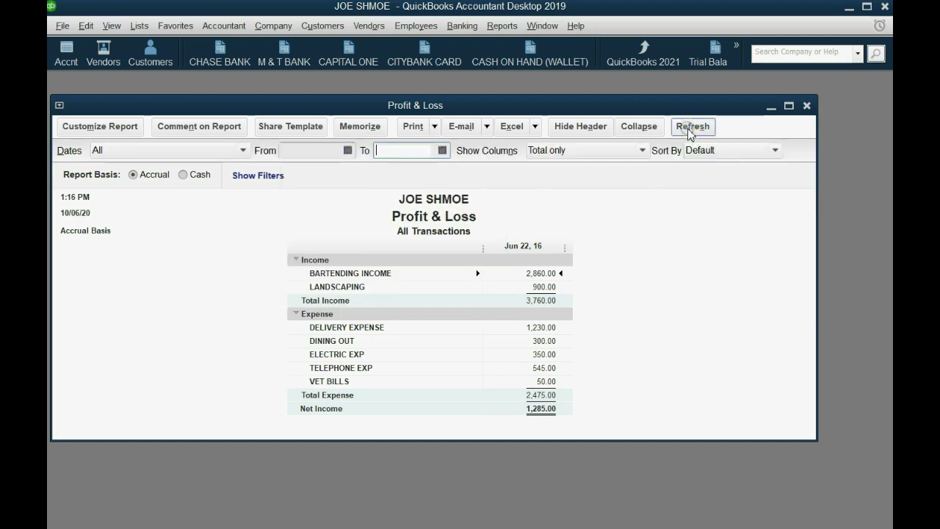
Step: Set the report's From date to 06/01/2016
left_click(348, 150)
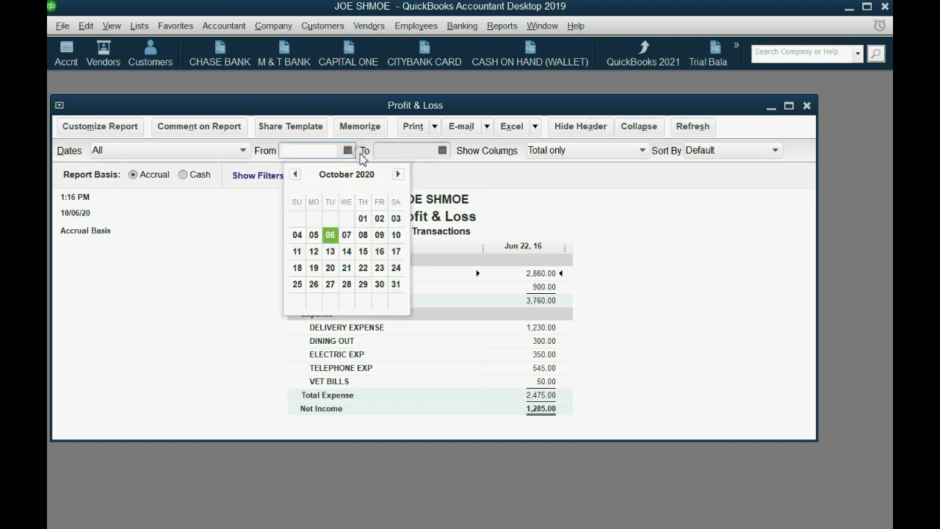
double_click(295, 176)
left_click(294, 176)
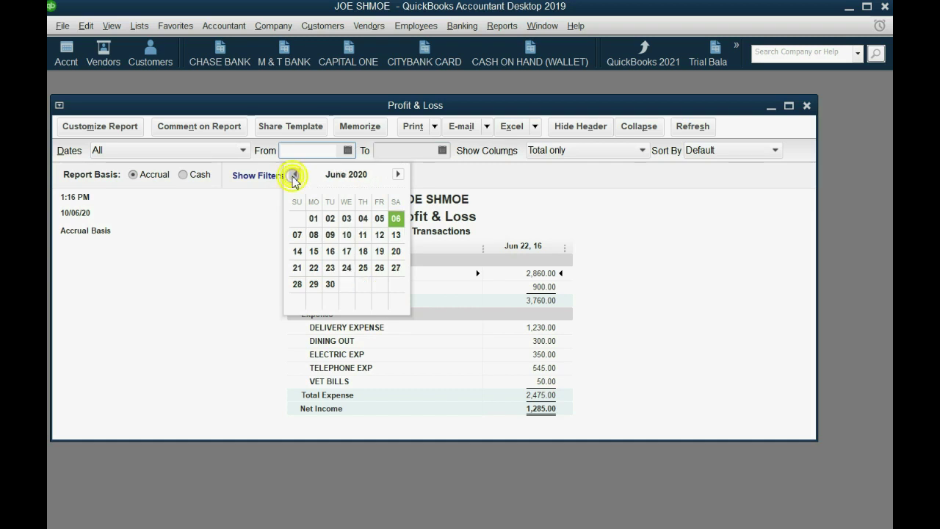
left_click(315, 221)
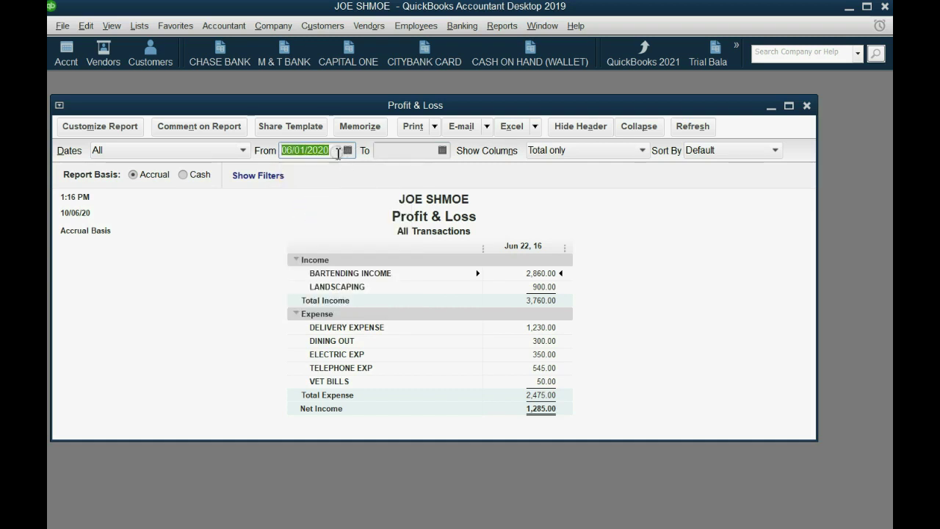
key("BackSpace")
key("BackSpace")
type("16")
key("Tab")
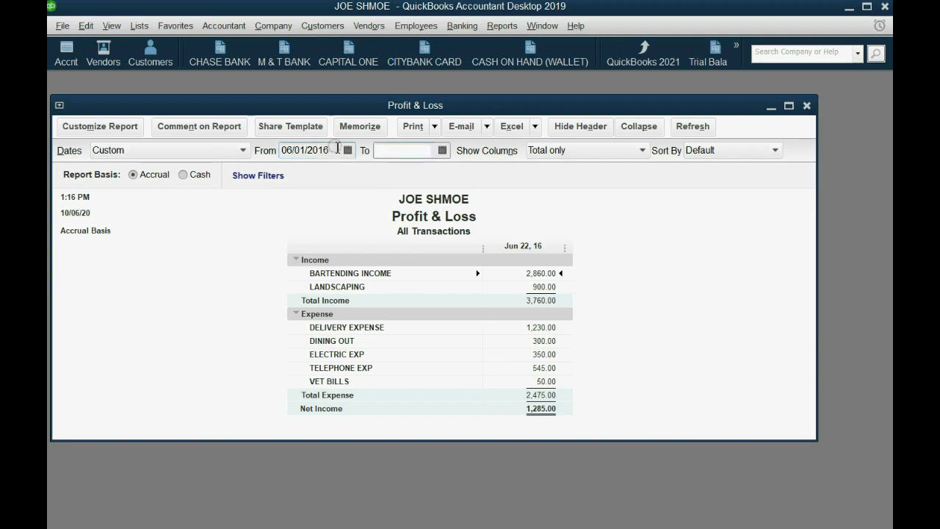
Step: Set the To date to 06/10/2016 and refresh the report
left_click(442, 150)
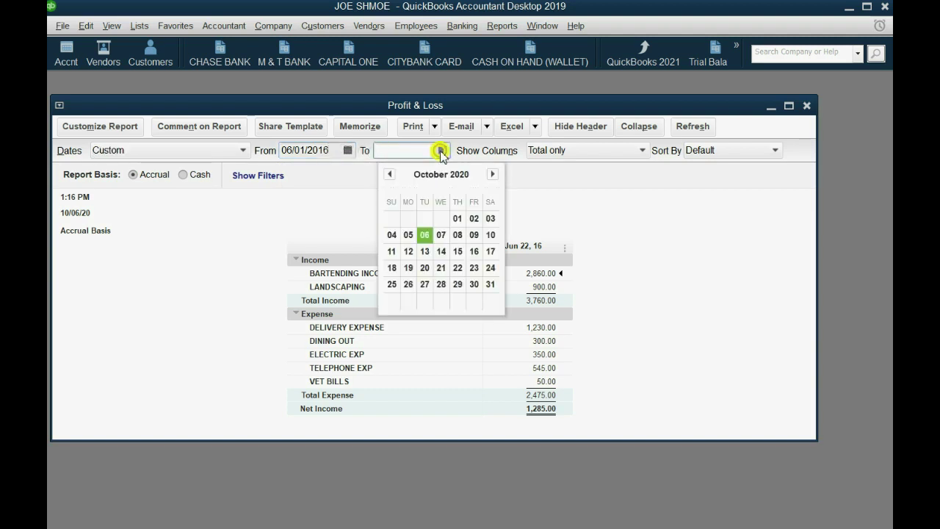
left_click(392, 175)
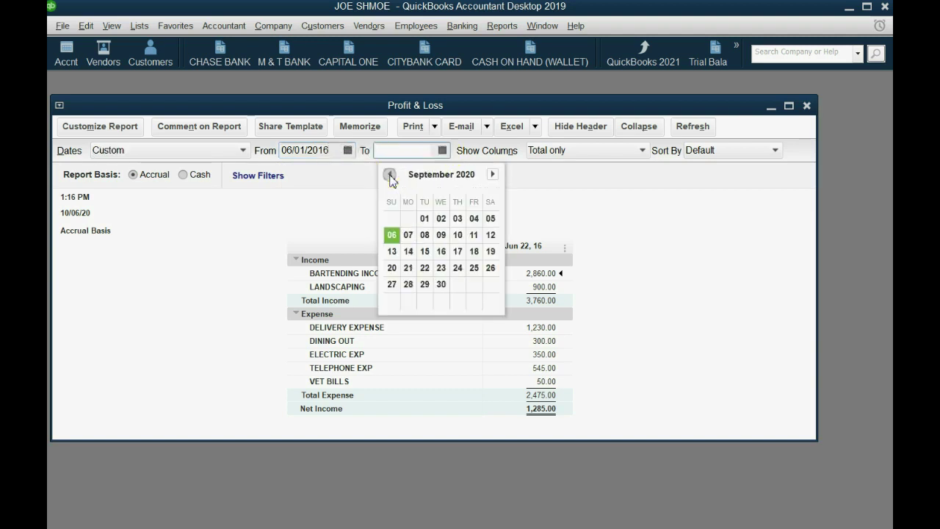
left_click(390, 175)
left_click(390, 175)
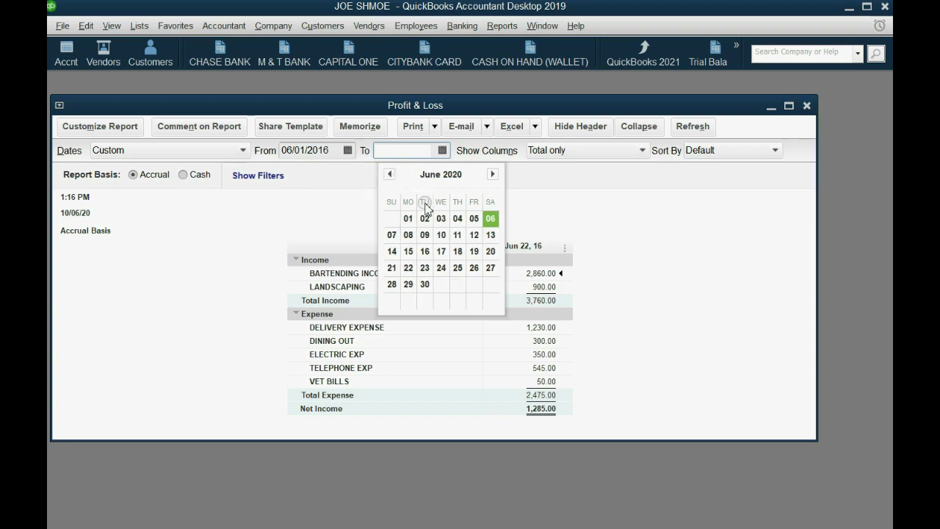
left_click(441, 235)
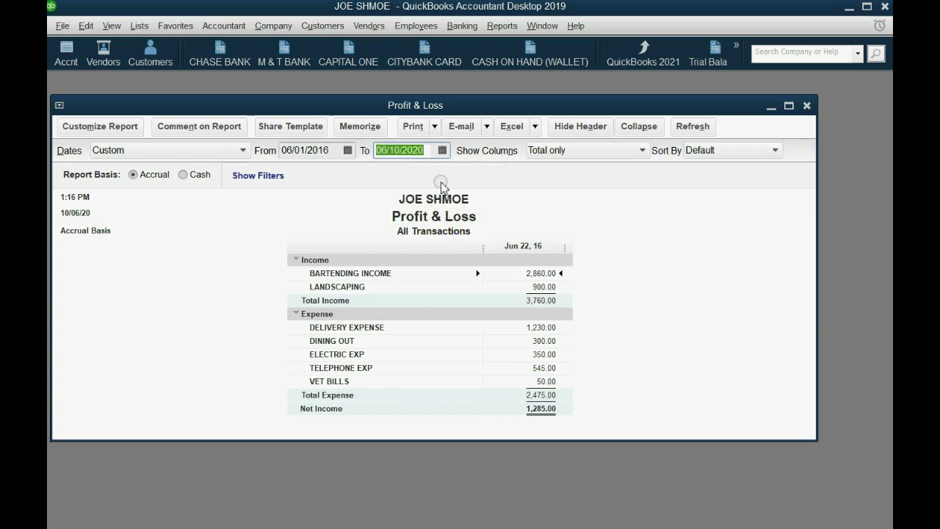
left_click(427, 154)
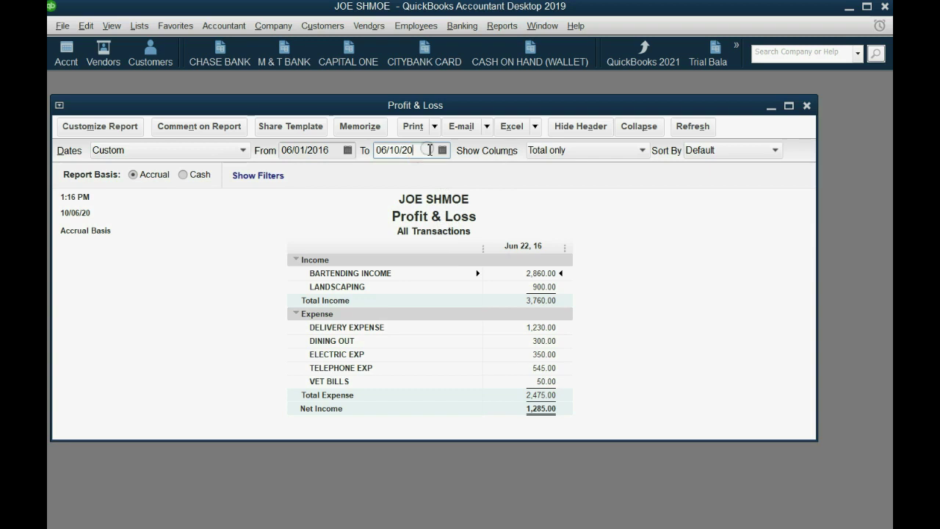
key("BackSpace")
type("6")
key("Tab")
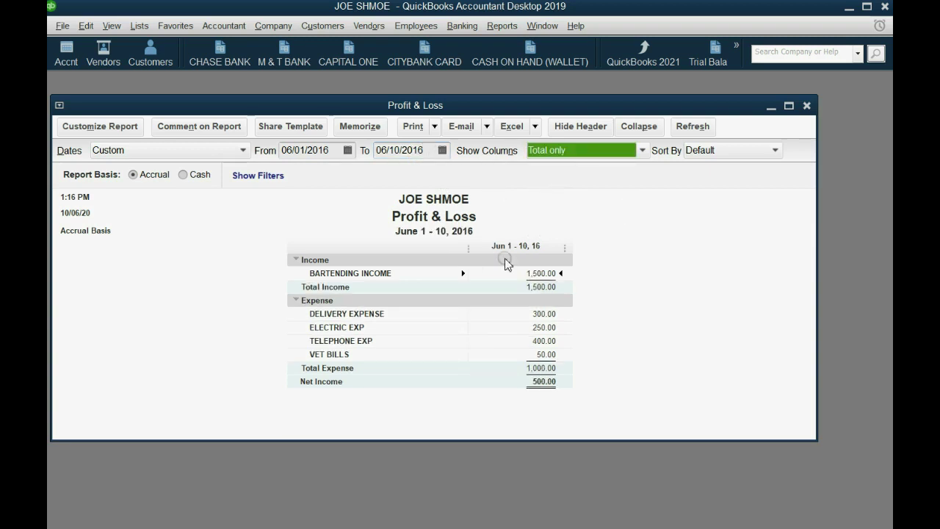
left_click(680, 128)
left_click(431, 151)
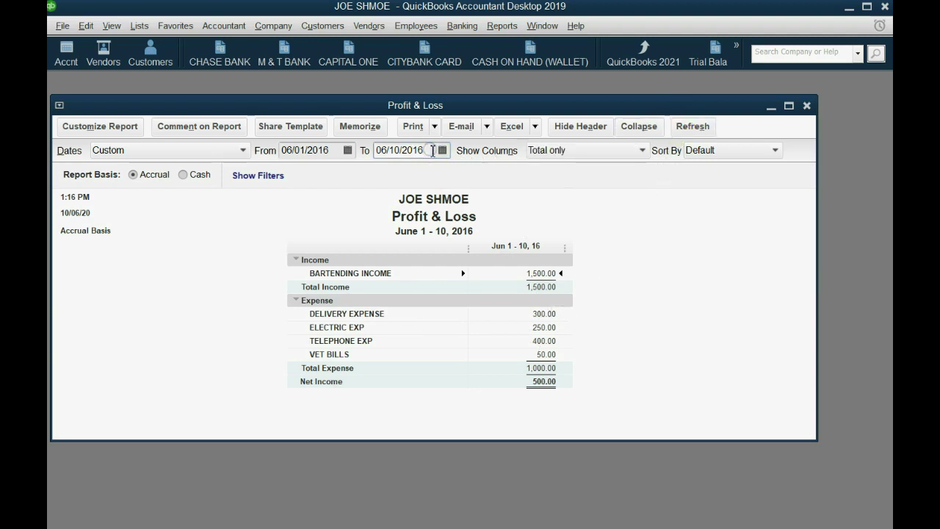
key("Tab")
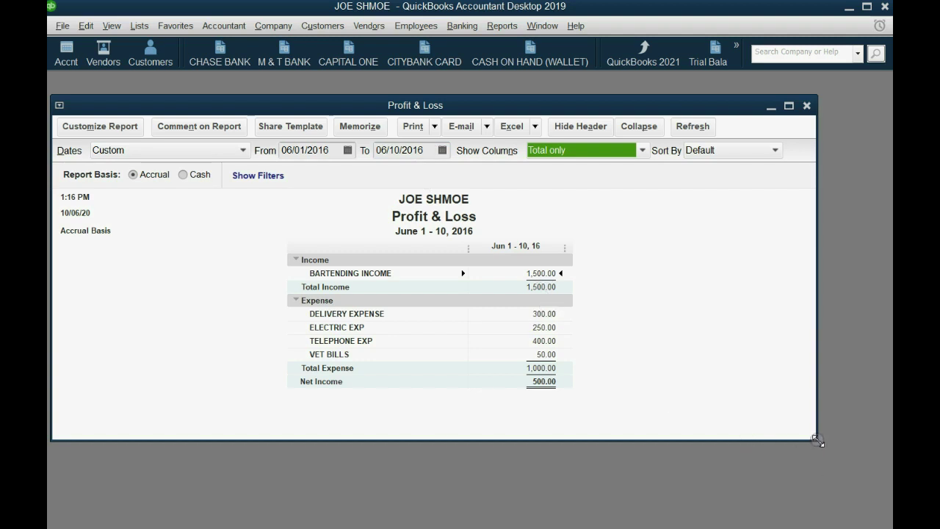
Step: Narrow and reposition the June 1–10 report window, noting Net Income of 500.00
left_click_drag(818, 443, 435, 479)
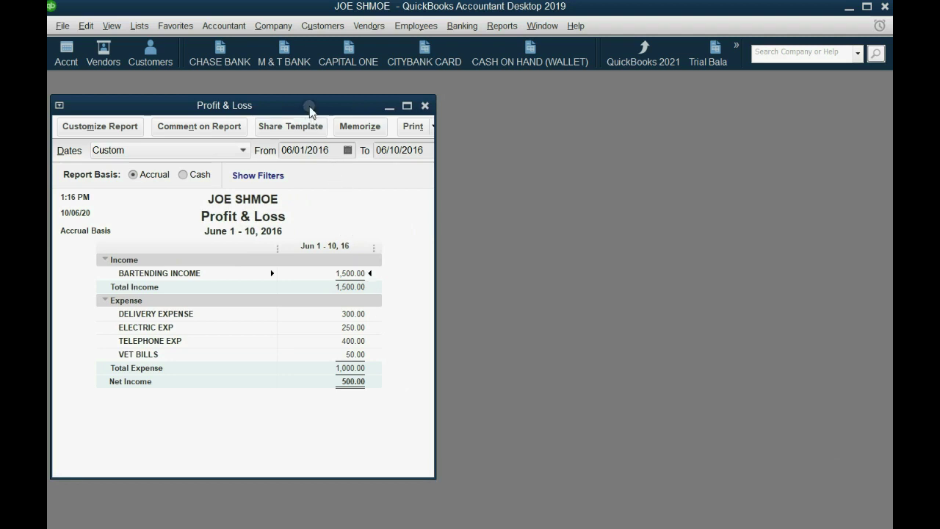
left_click_drag(320, 105, 318, 105)
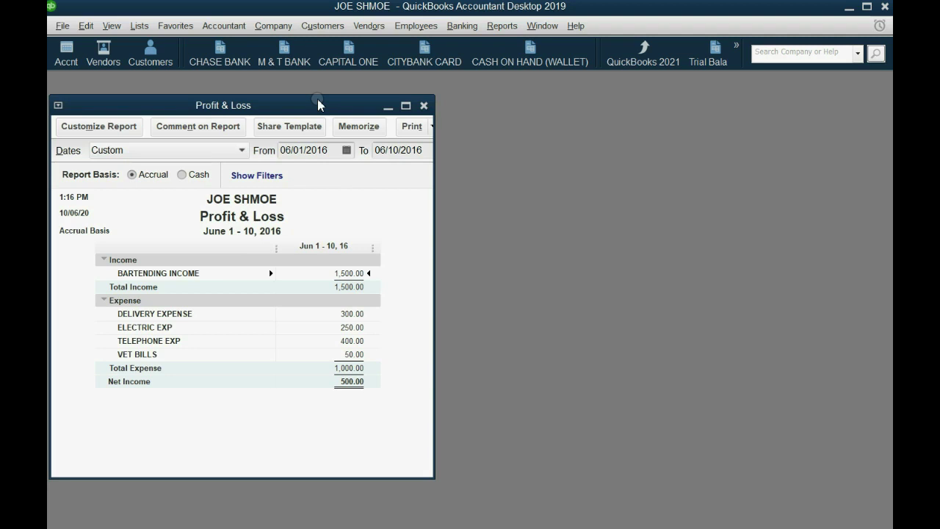
left_click(360, 383)
Step: Open a second Profit & Loss report and pick June 11 and June 20 from the calendars
left_click(737, 51)
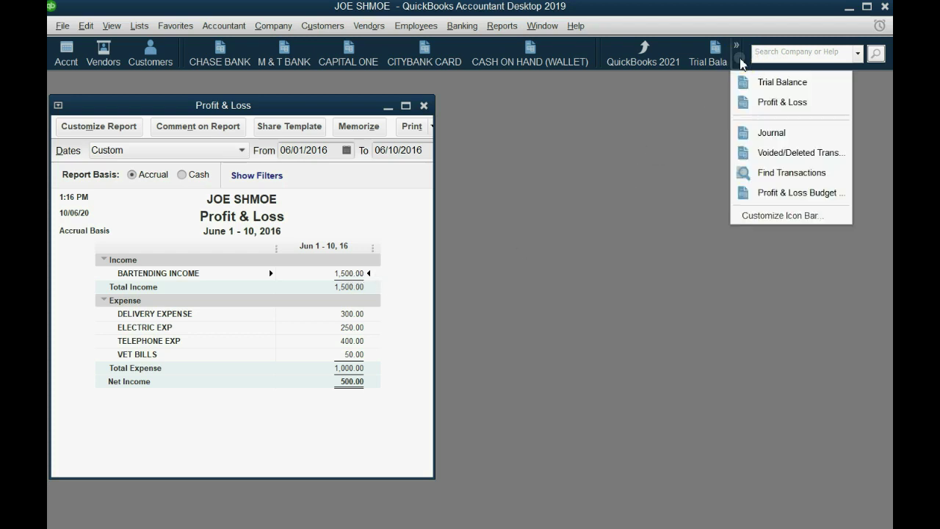
left_click(749, 101)
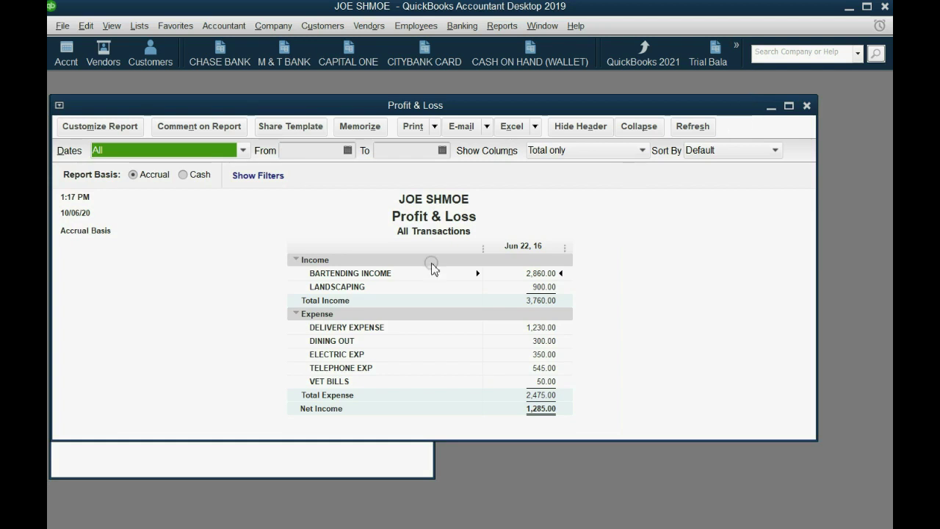
left_click(348, 150)
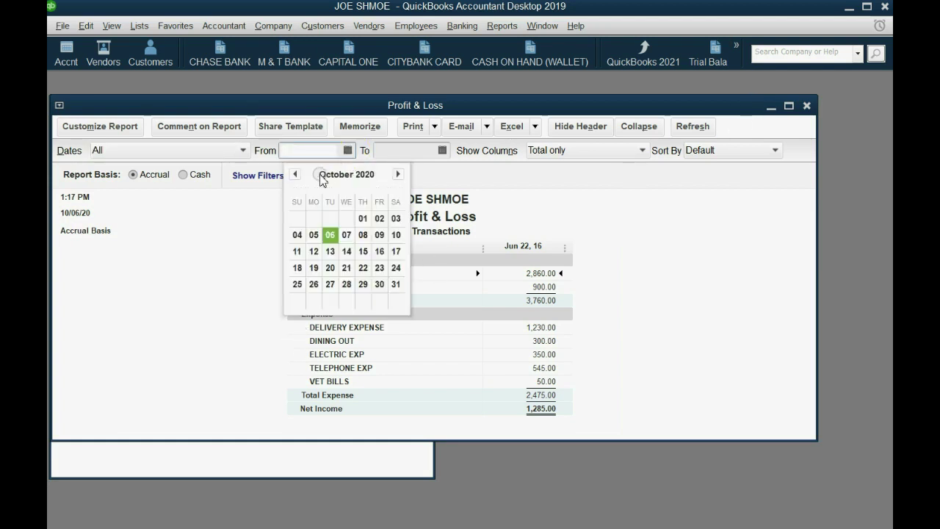
left_click(295, 174)
left_click(295, 174)
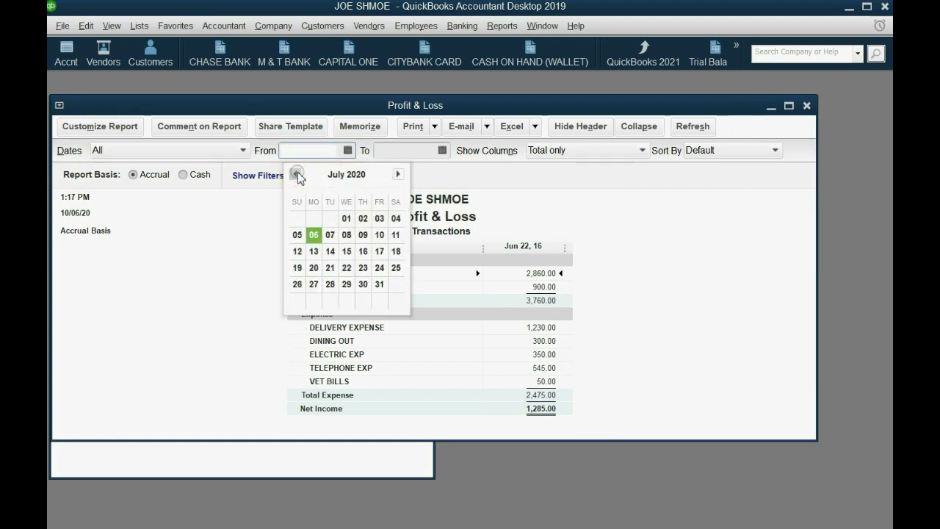
left_click(296, 175)
left_click(363, 235)
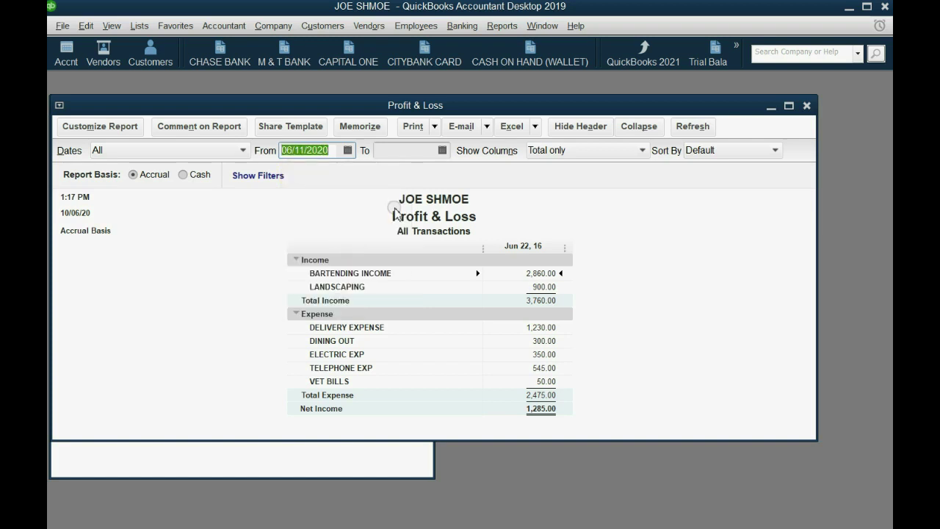
left_click(442, 150)
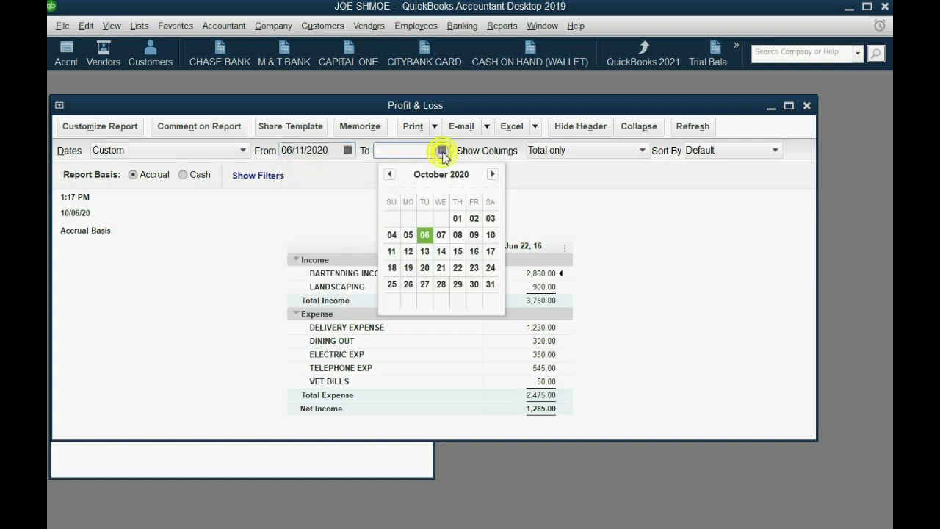
left_click(391, 174)
left_click(392, 174)
left_click(393, 174)
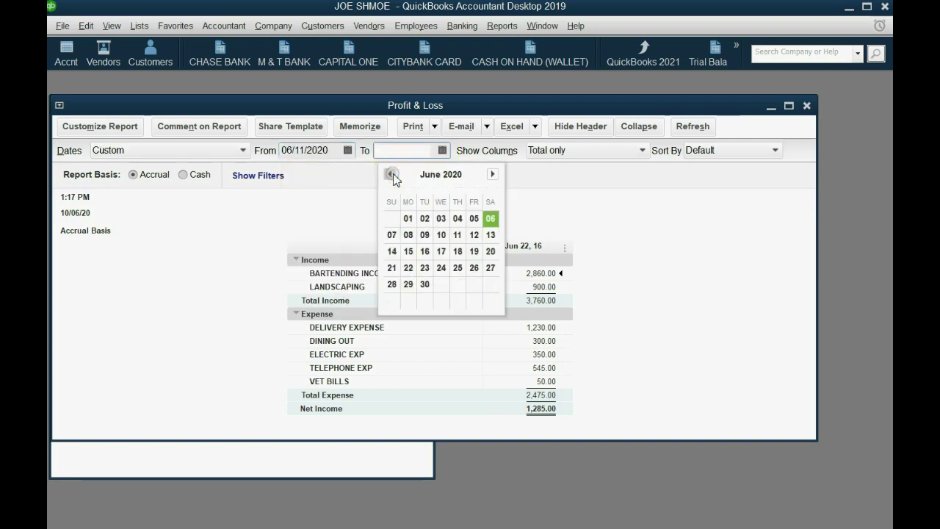
left_click(491, 251)
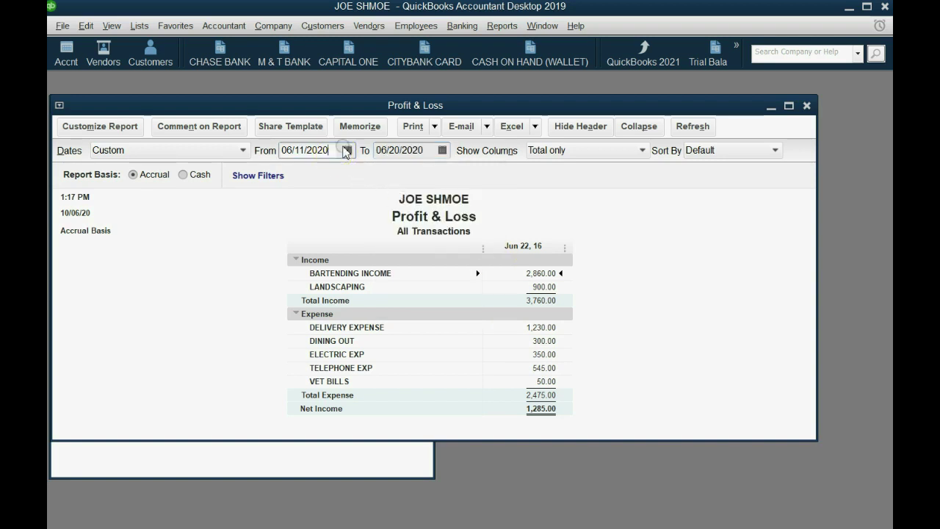
Step: Correct both years so the report covers 06/11/2016 to 06/20/2016
key("BackSpace")
key("BackSpace")
type("16")
key("Tab")
key("End")
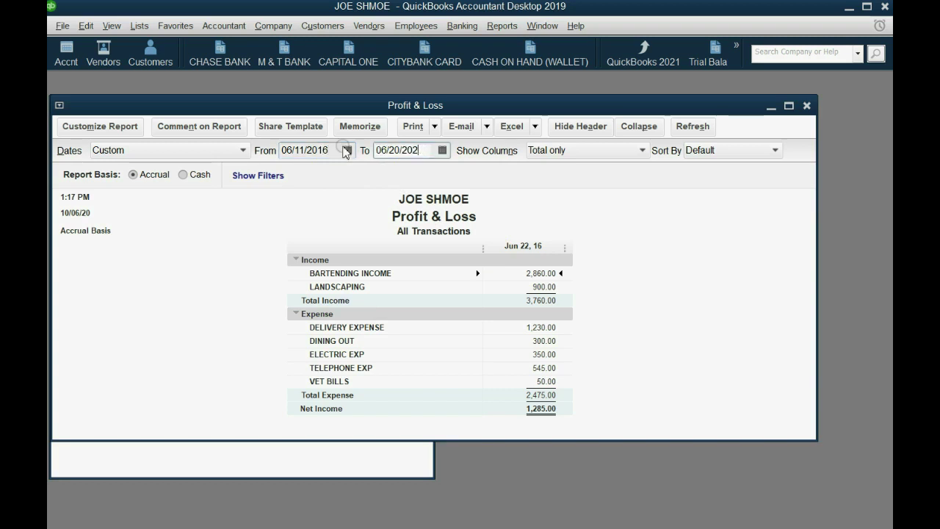
key("BackSpace")
type("16")
key("Tab")
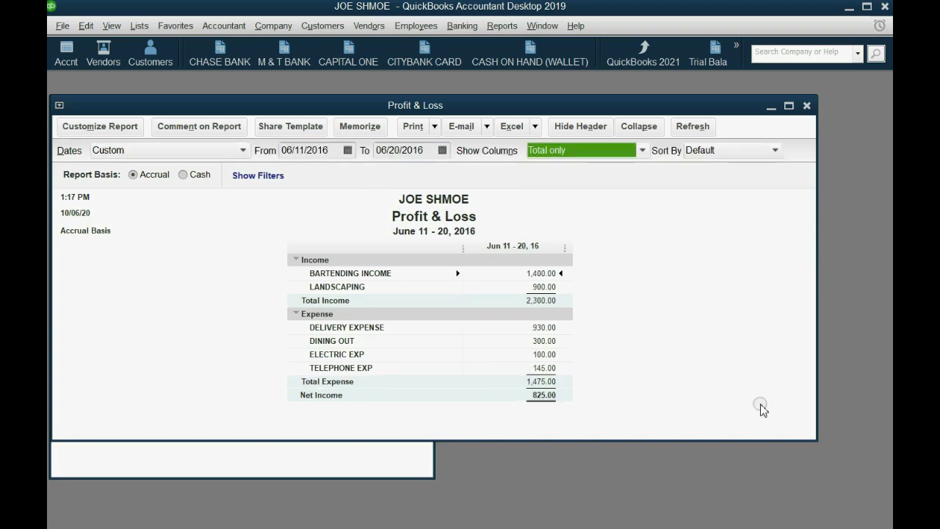
Step: Resize and move the June 11–20 report beside June 1–10, comparing 825.00 with 500.00
left_click_drag(815, 439, 461, 484)
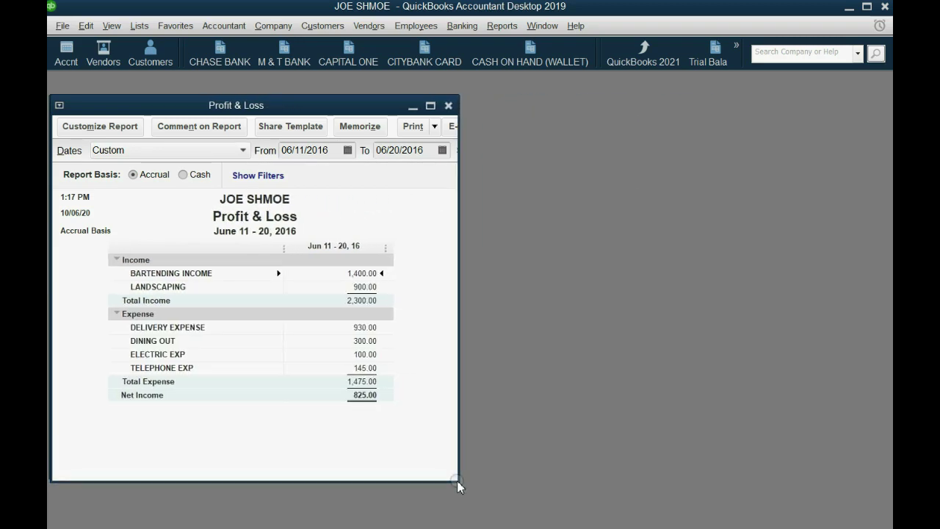
left_click_drag(156, 109, 553, 110)
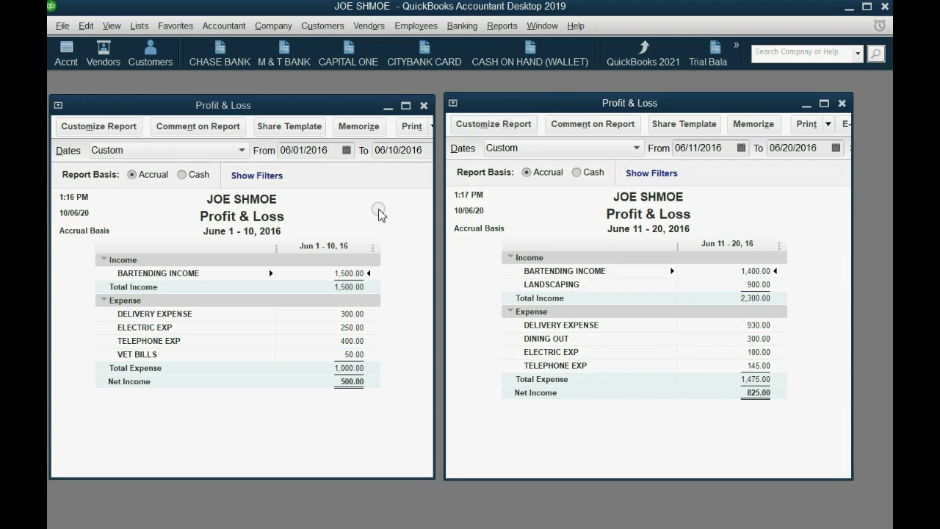
left_click(367, 210)
left_click(756, 298)
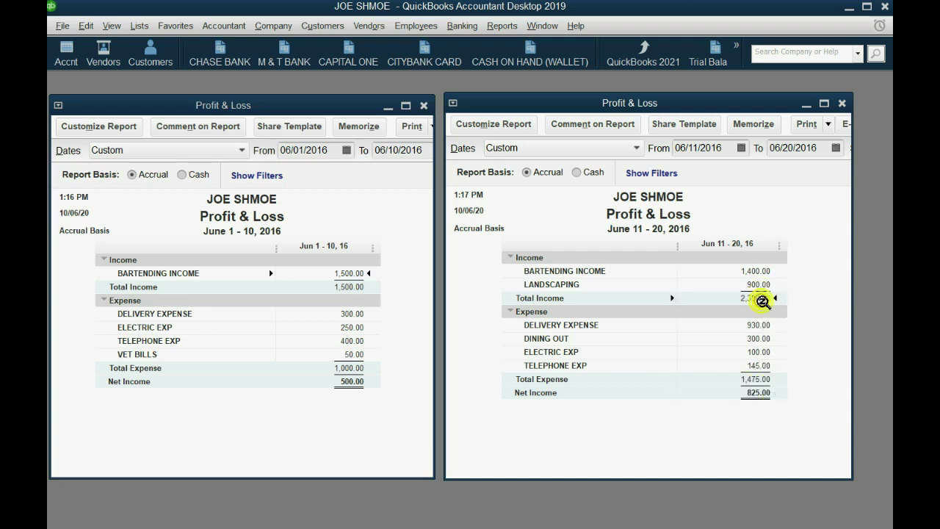
left_click(762, 398)
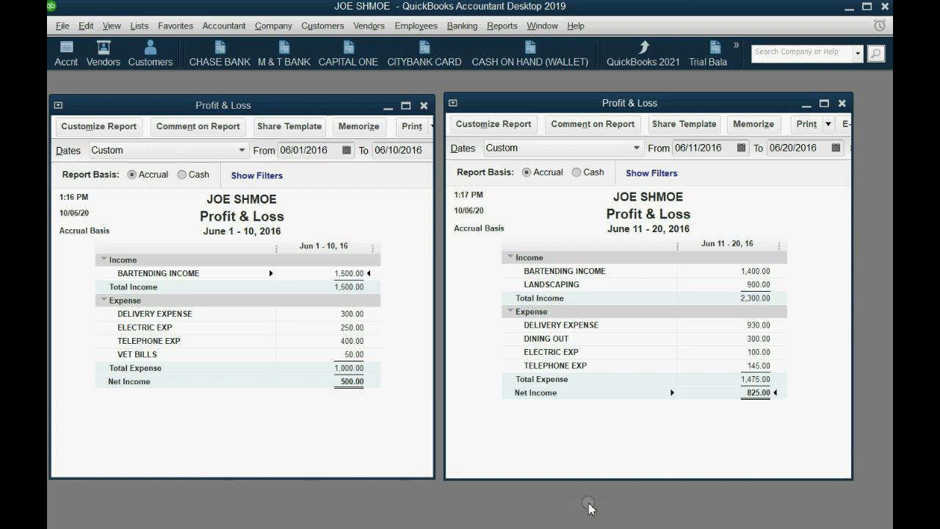
left_click(326, 150)
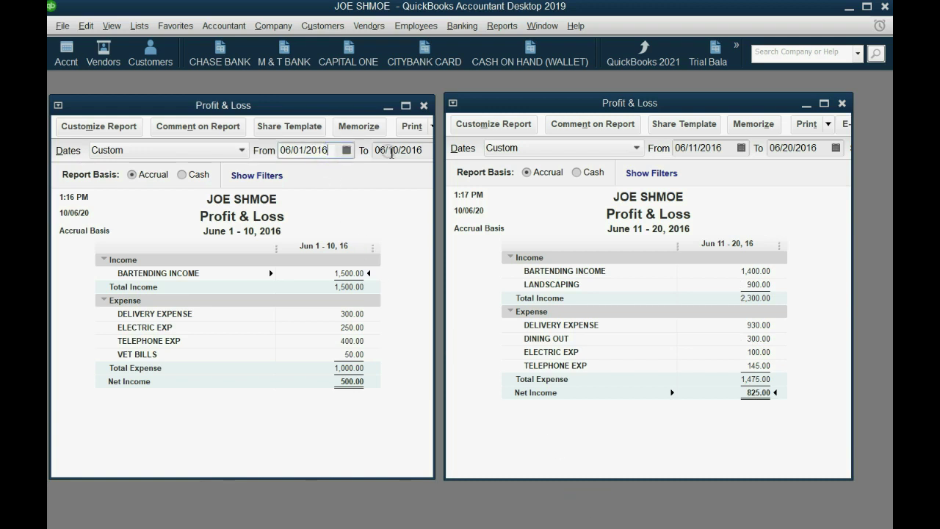
left_click(690, 148)
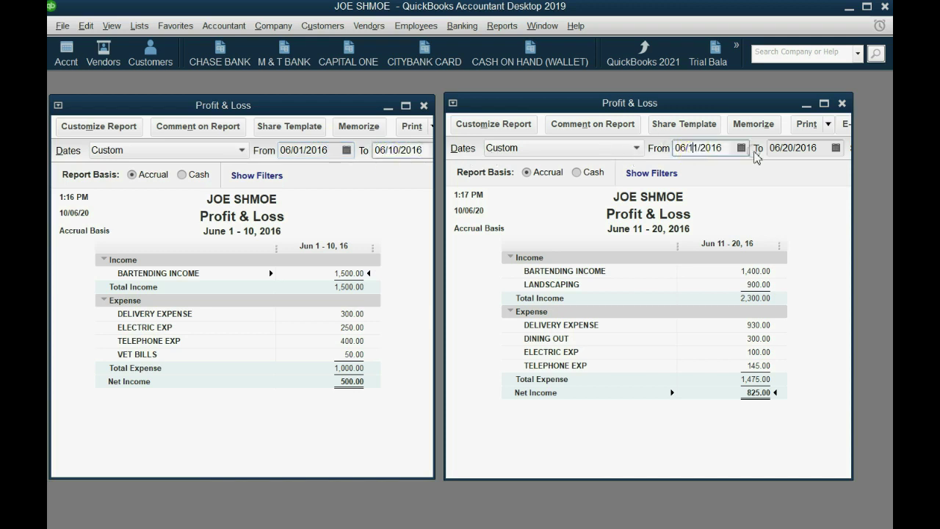
left_click(790, 148)
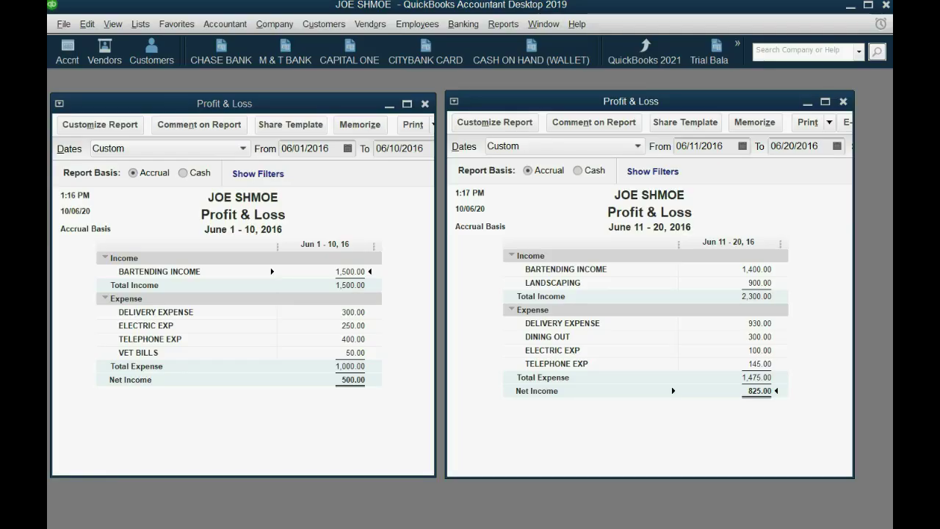
Step: Open the Chart of Accounts and enlarge its window
left_click(147, 27)
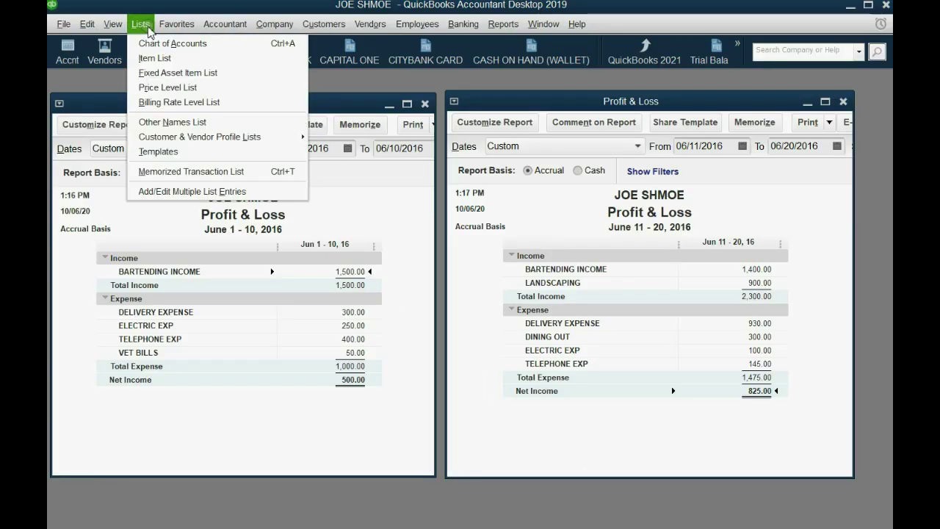
left_click(157, 43)
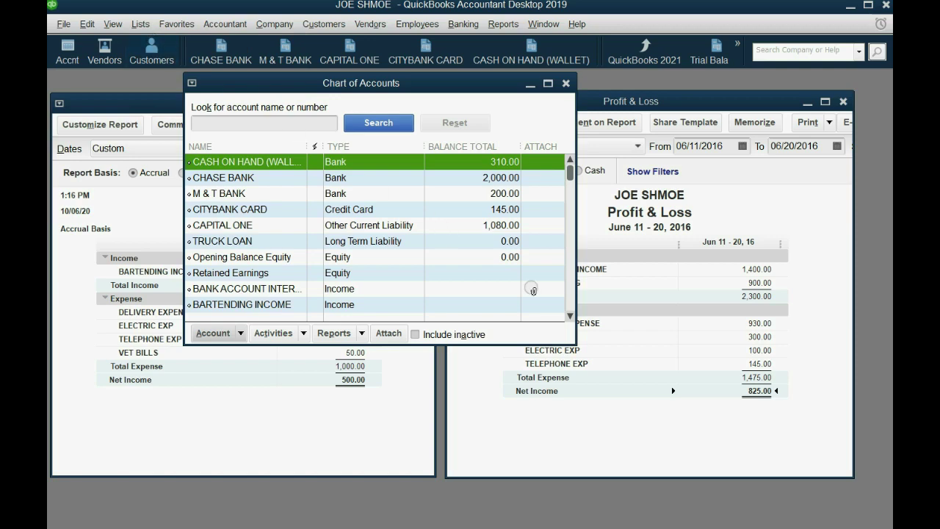
left_click_drag(575, 344, 783, 448)
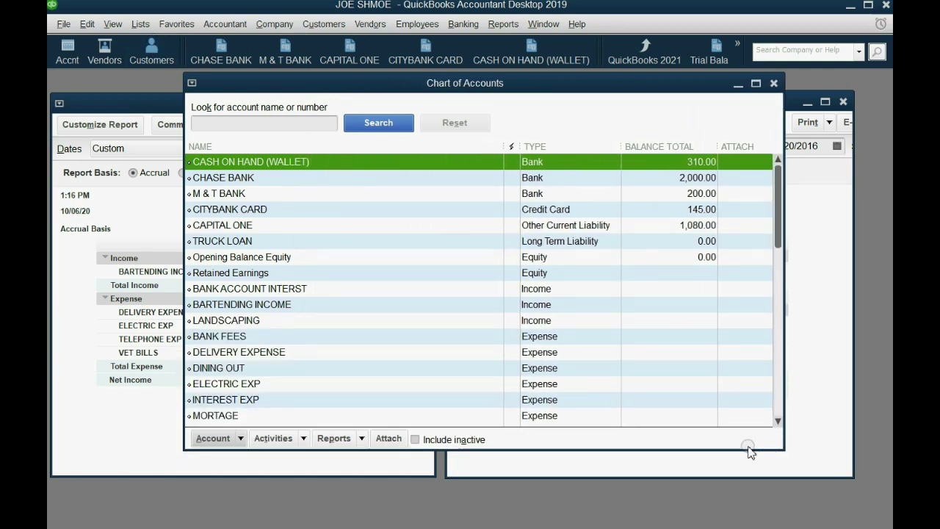
Step: Start a new Other Income account named GIFT INCOME
left_click(214, 440)
left_click(253, 230)
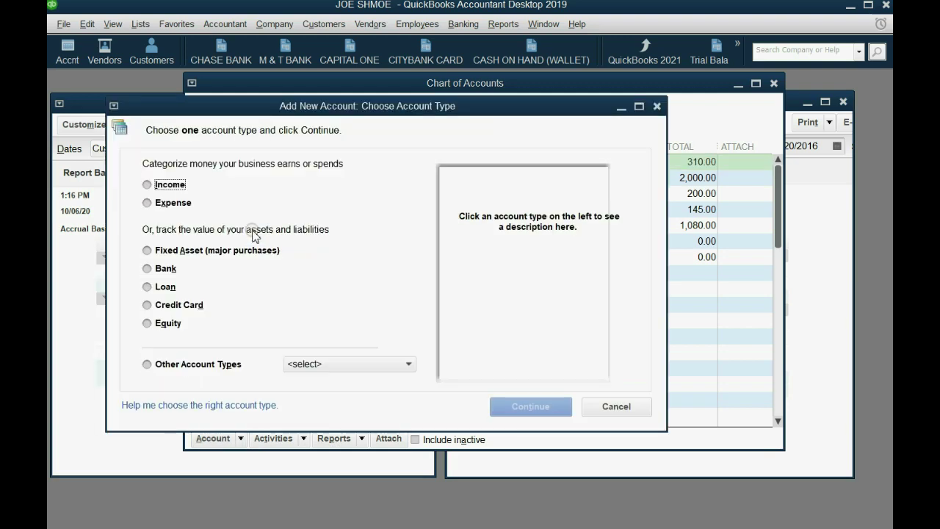
left_click(181, 187)
left_click(325, 365)
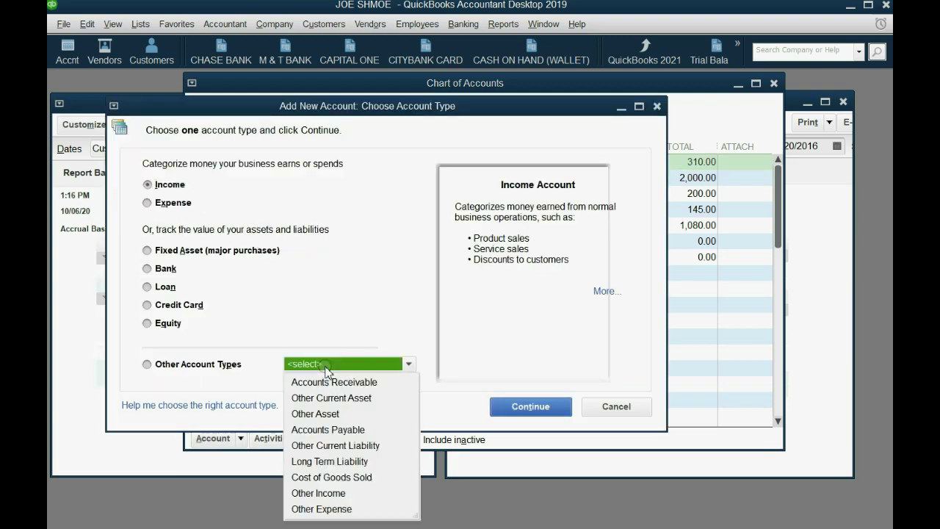
left_click(346, 496)
left_click(346, 496)
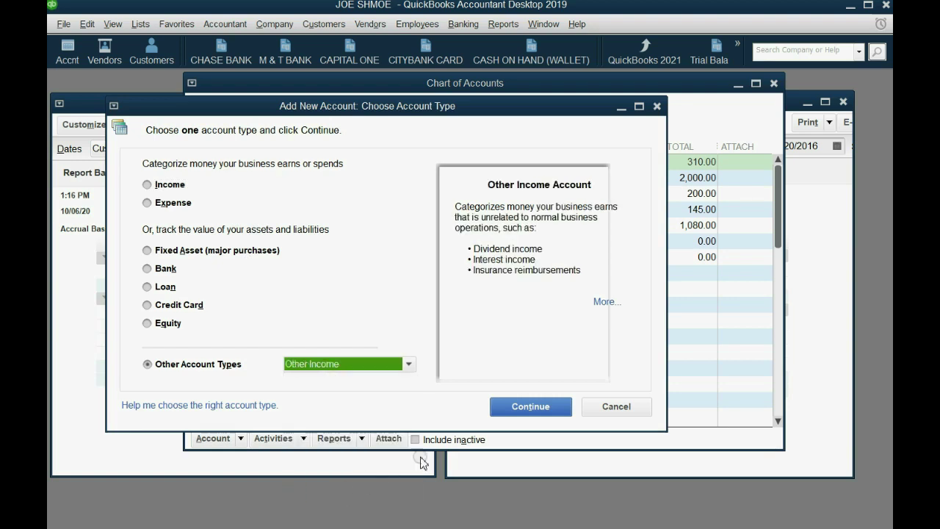
left_click(509, 409)
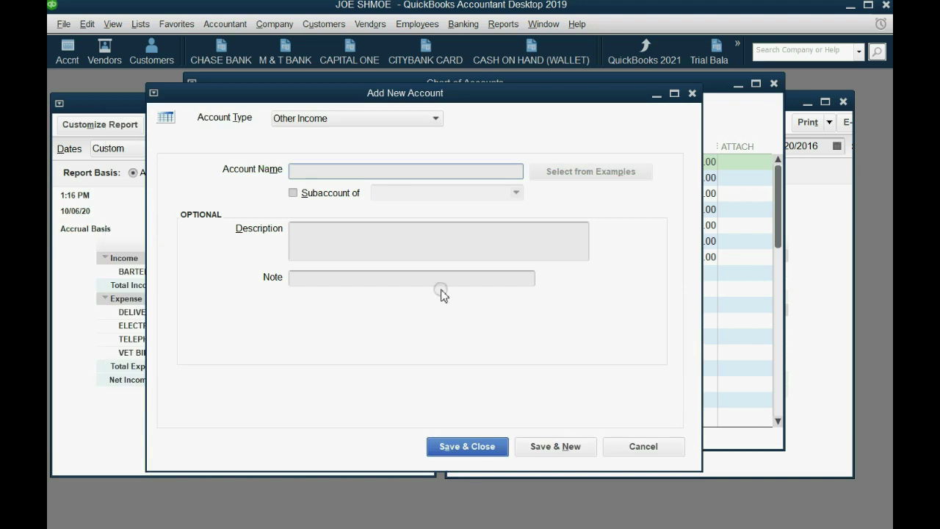
left_click(384, 171)
type("GIFT INCOME")
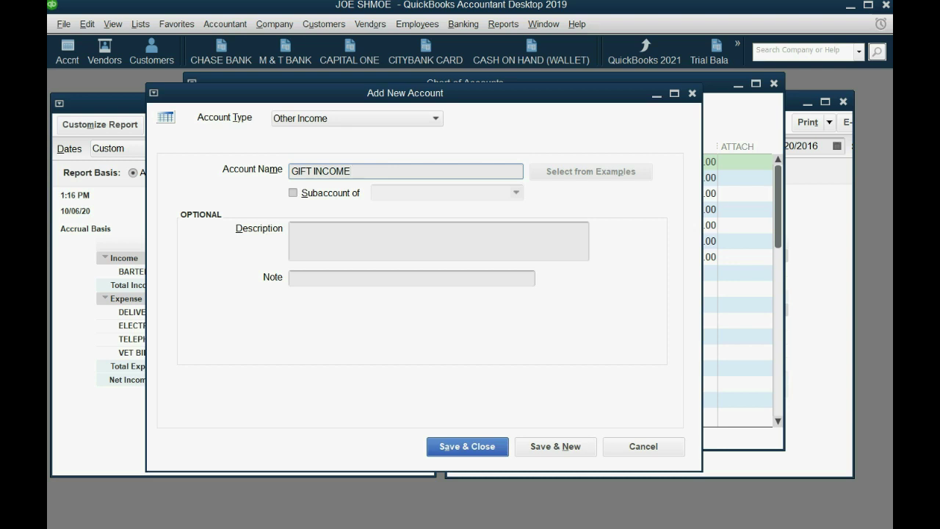
Step: Save the GIFT INCOME account and bring both Profit & Loss reports back to front
left_click(445, 447)
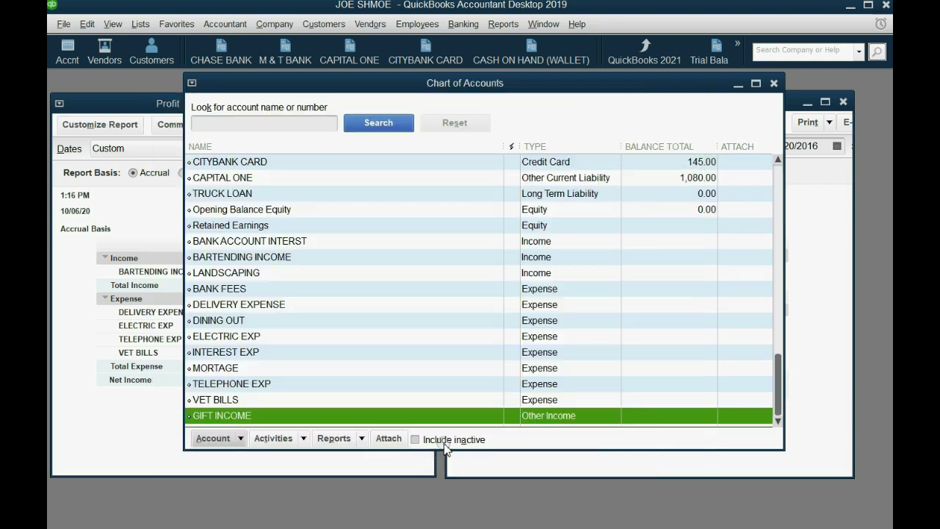
left_click(439, 419)
left_click(428, 463)
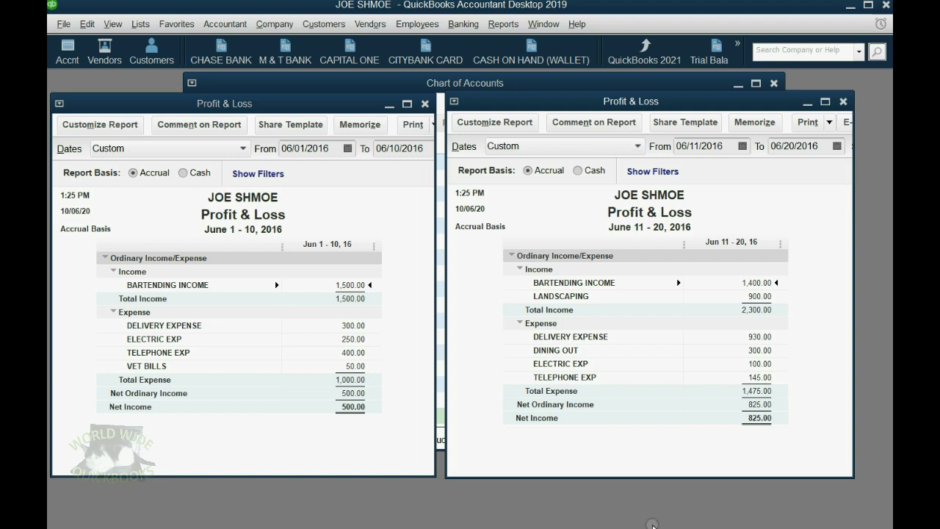
left_click(738, 58)
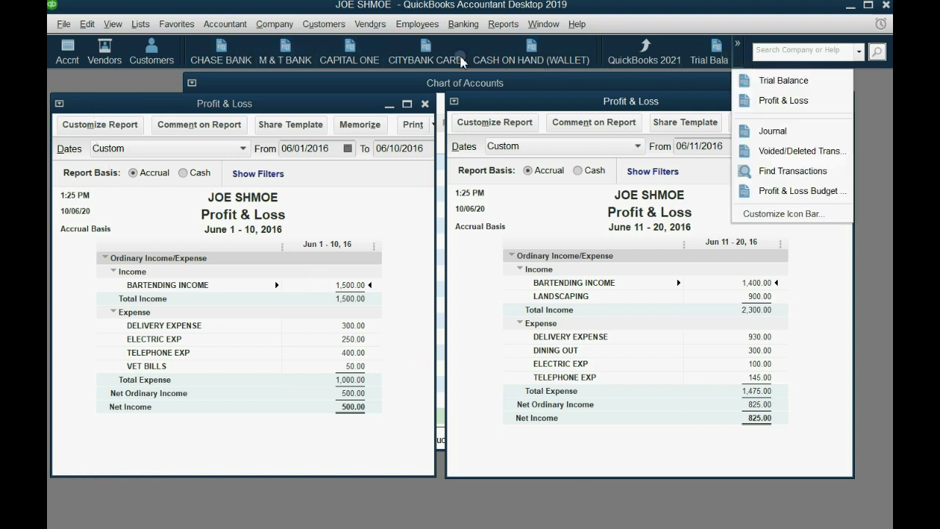
Step: Start a deposit into CHASE BANK dated 06/03/2016
left_click(457, 25)
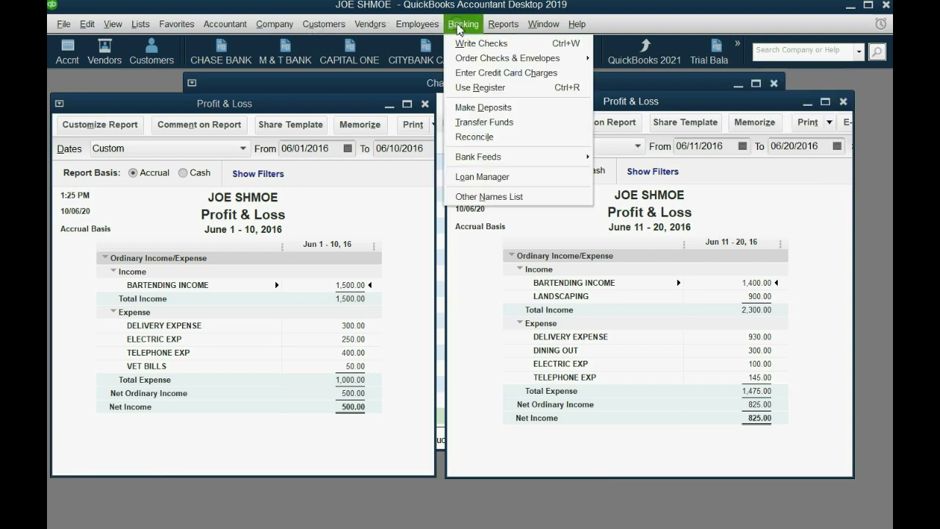
left_click(476, 105)
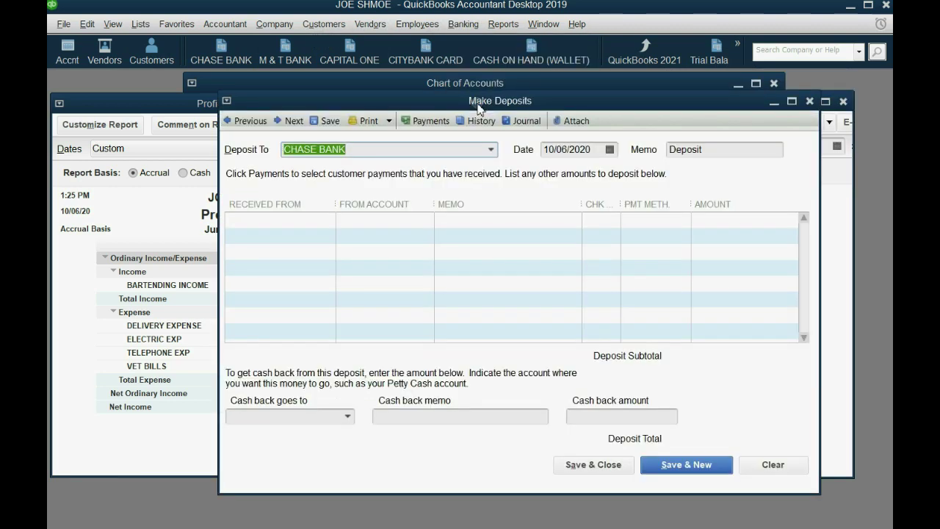
left_click(490, 150)
left_click(490, 151)
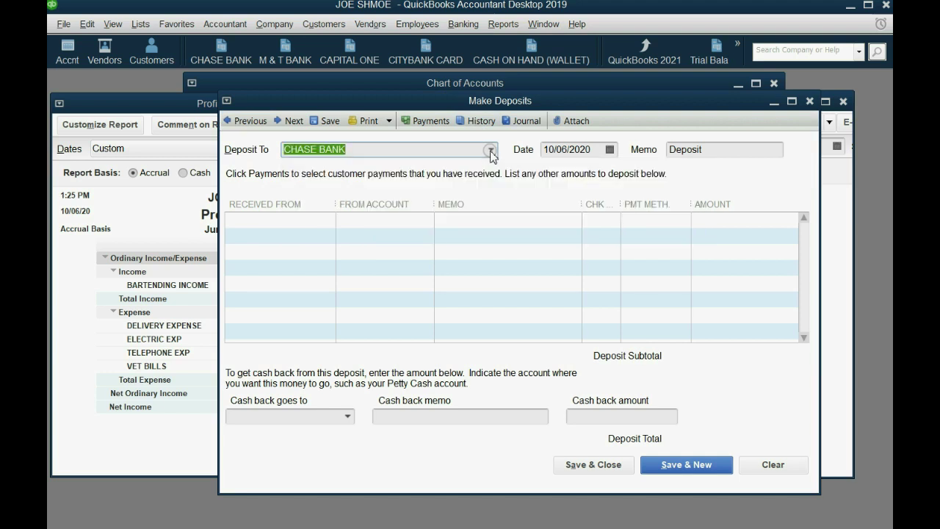
left_click(609, 149)
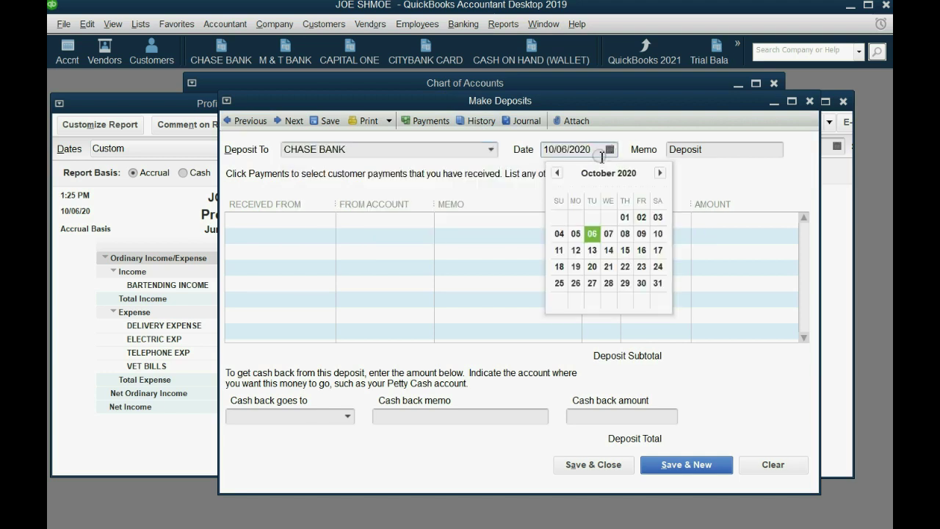
left_click(558, 172)
left_click(558, 172)
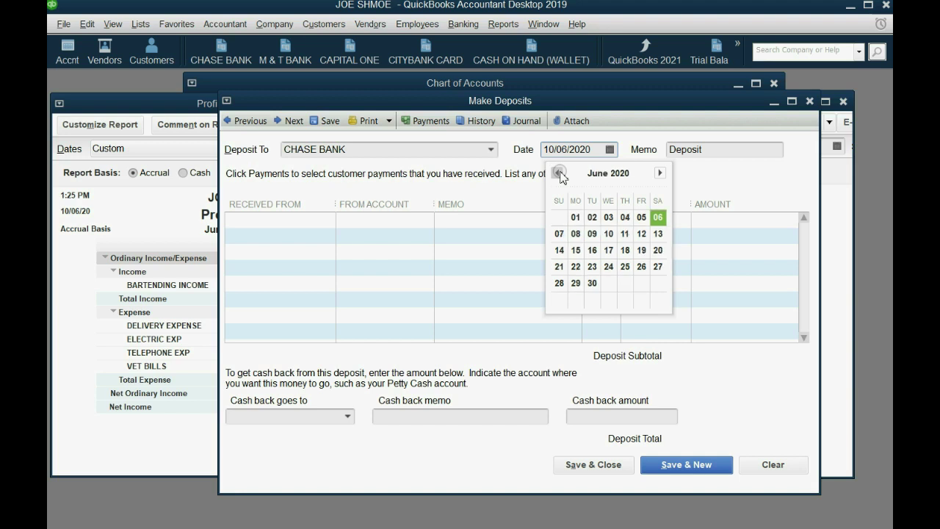
left_click(608, 217)
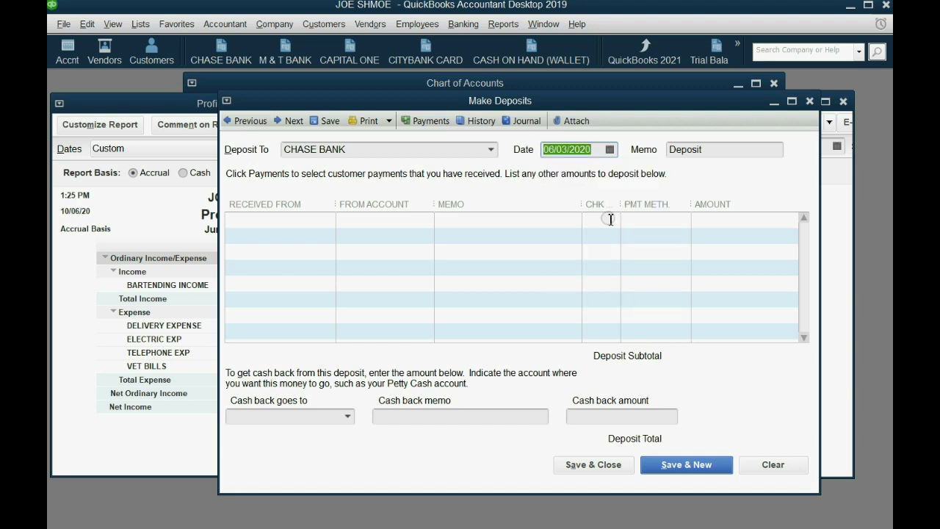
left_click(588, 149)
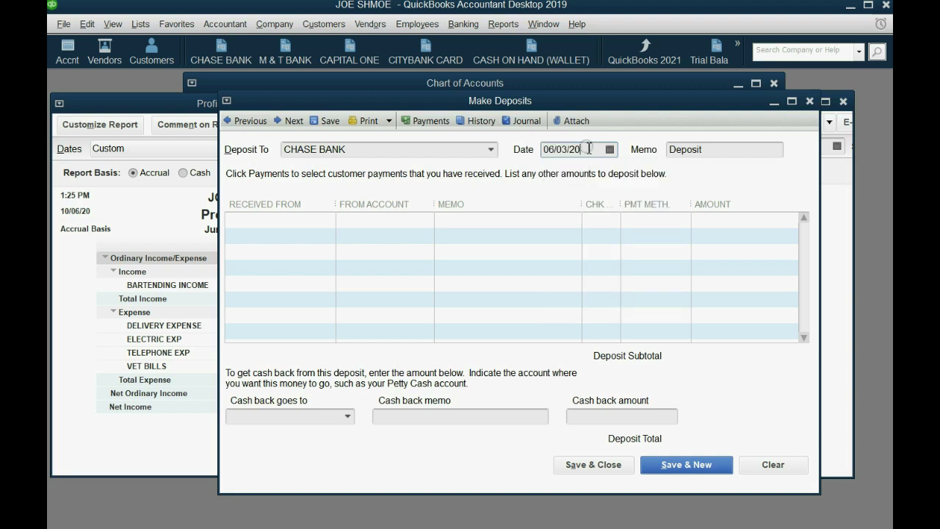
key("BackSpace")
type("6")
key("Tab")
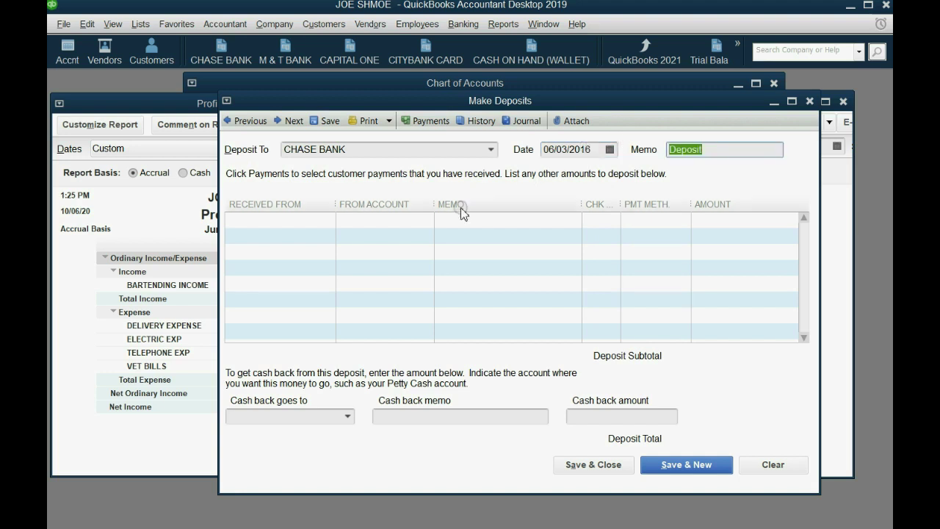
Step: Add a deposit line from GIFT INCOME for 7,000.00
left_click(426, 222)
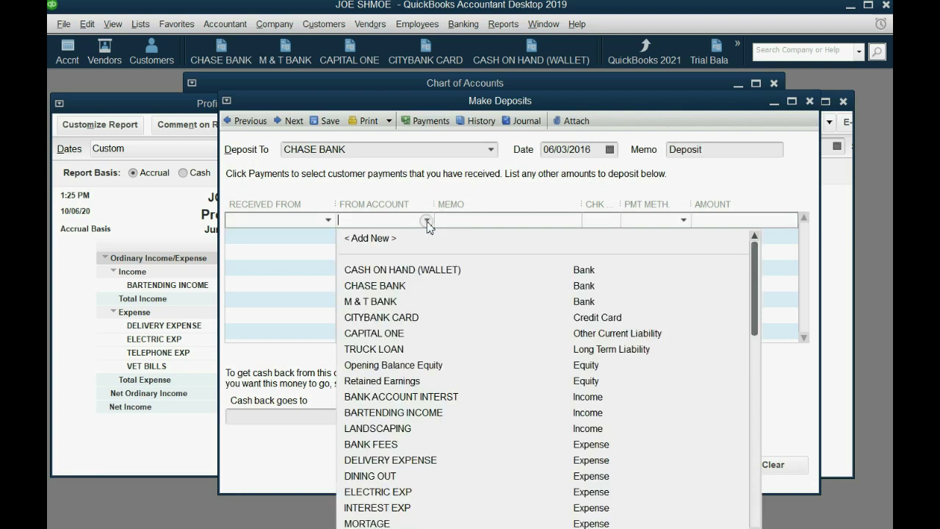
left_click(491, 150)
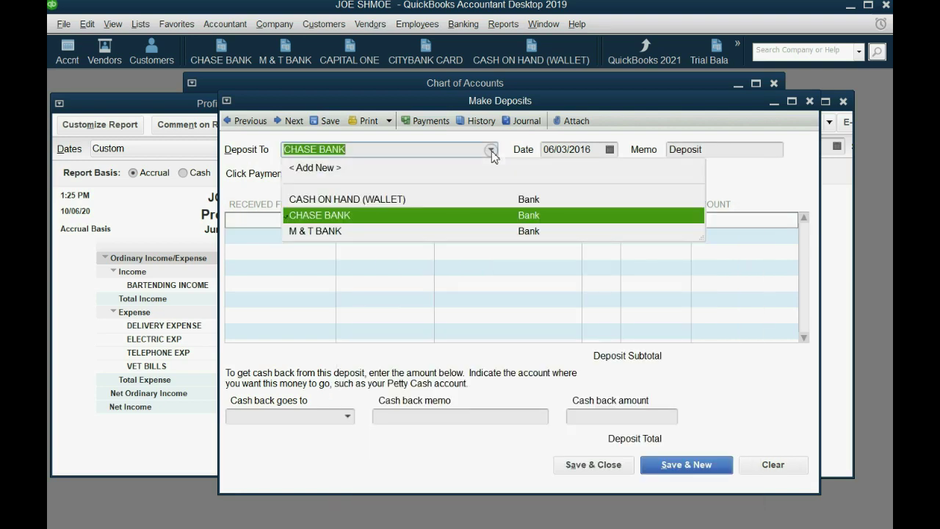
left_click(487, 214)
left_click(432, 221)
scroll(459, 283, "down", 2)
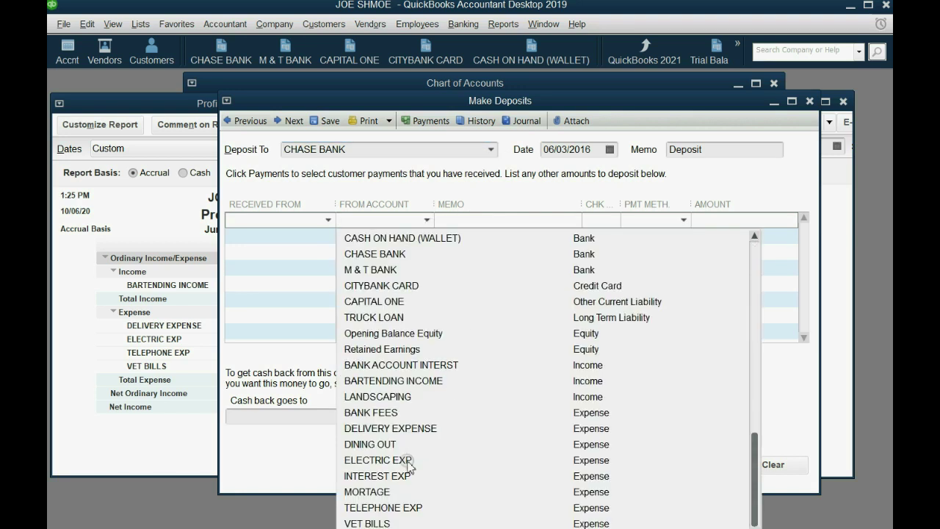
left_click(389, 526)
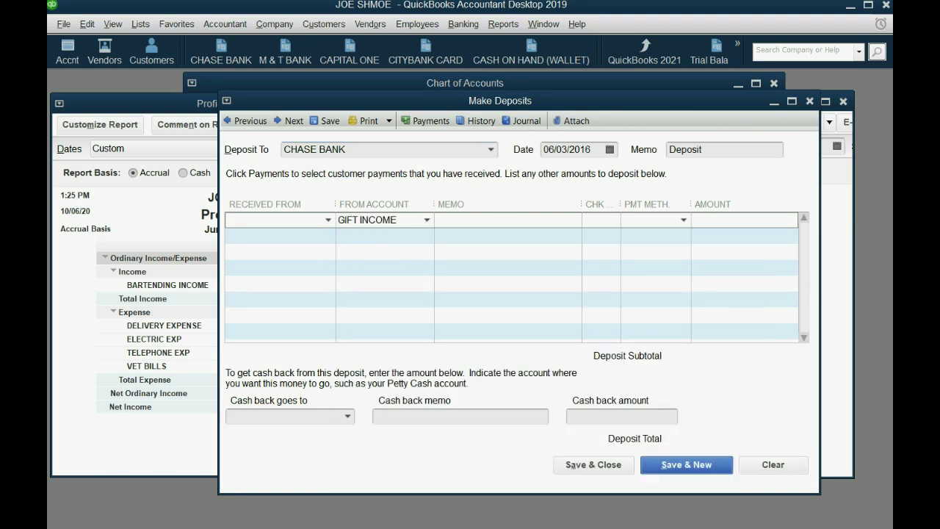
left_click(760, 221)
type("7,000")
key("Tab")
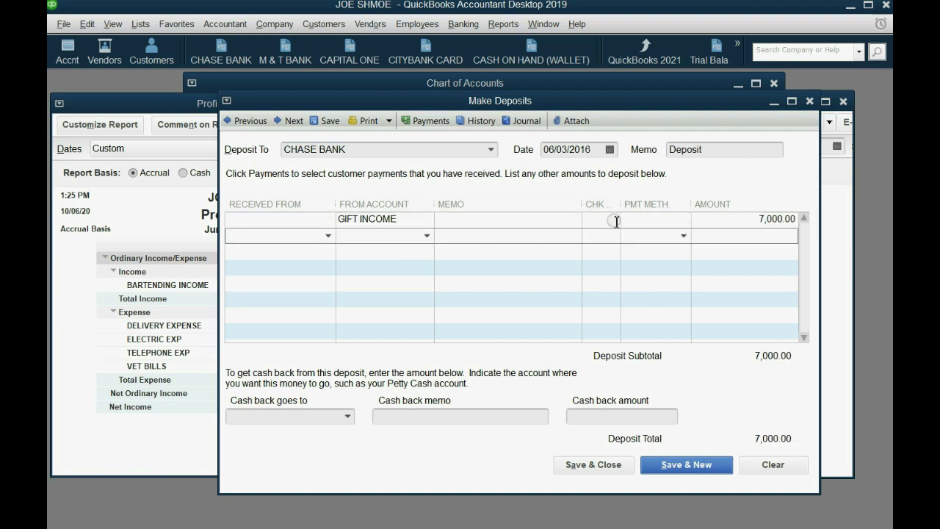
Step: Leave Received From blank and save the deposit
left_click(609, 220)
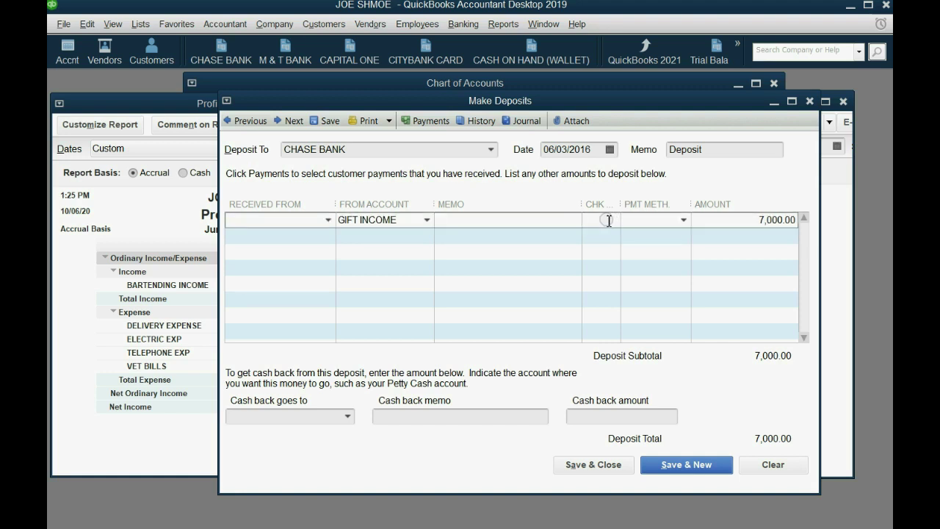
left_click(330, 220)
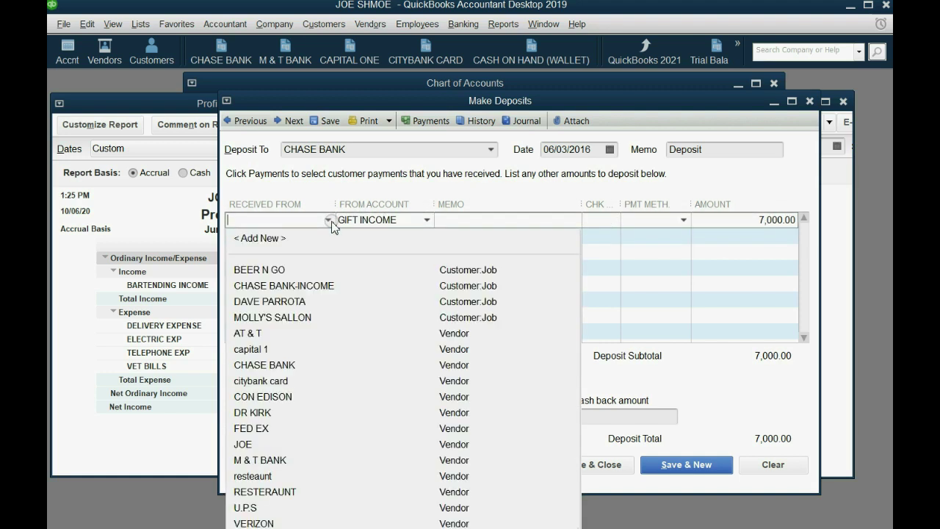
left_click(330, 220)
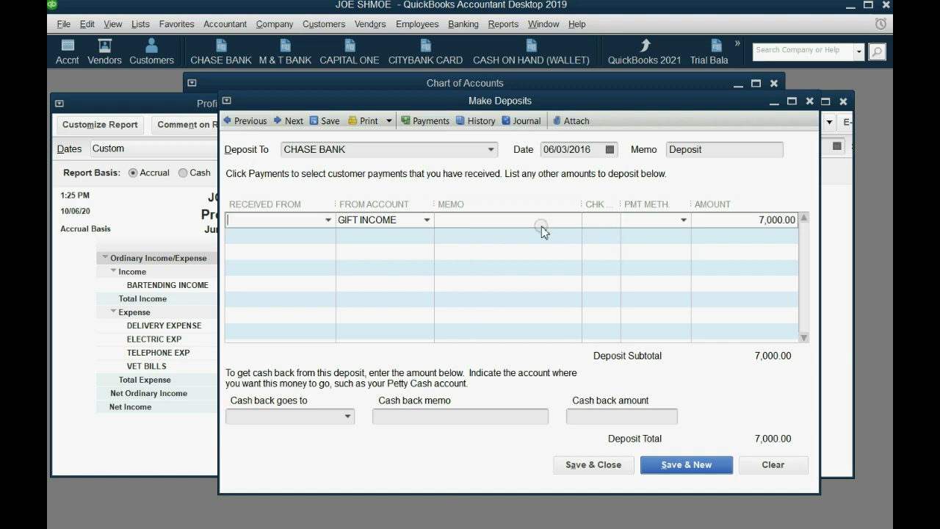
left_click(575, 470)
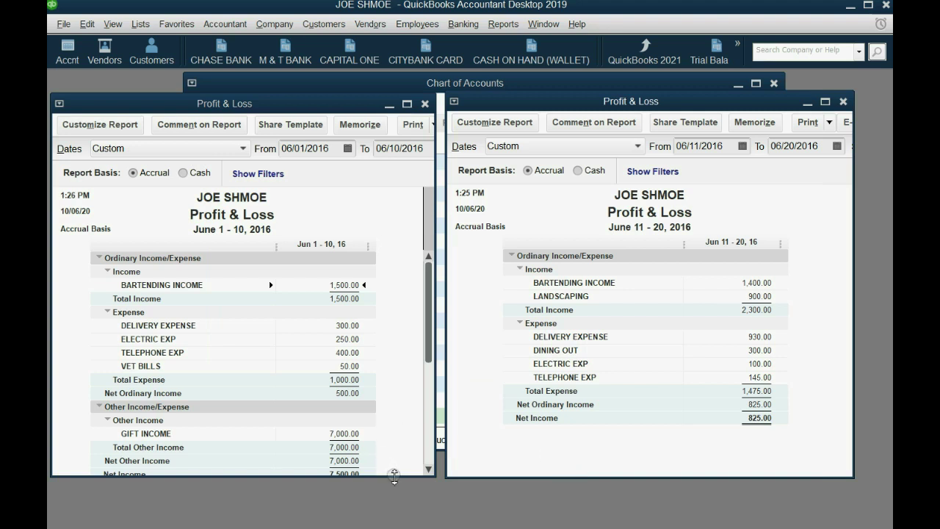
Step: Enlarge the June 1–10 report and review Gift Income 7,000.00 and Net Income 7,500.00
left_click_drag(393, 476, 394, 520)
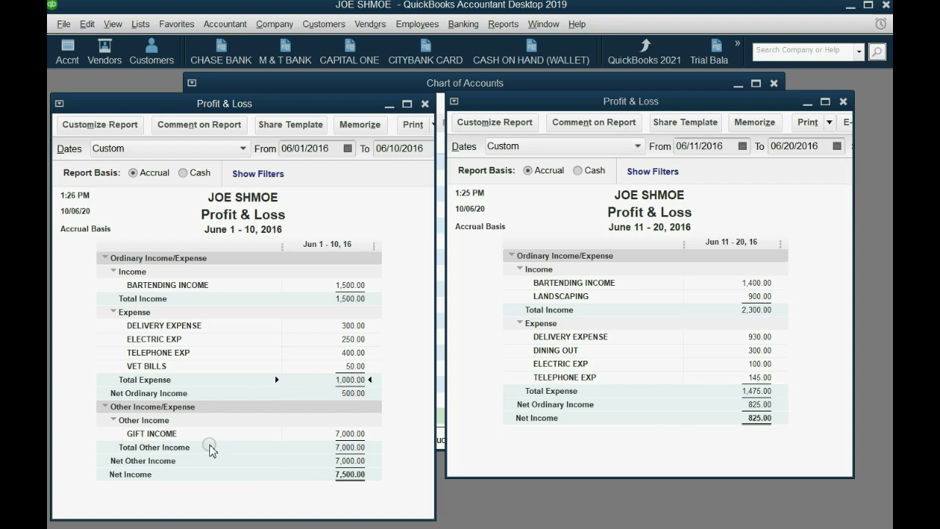
left_click(174, 421)
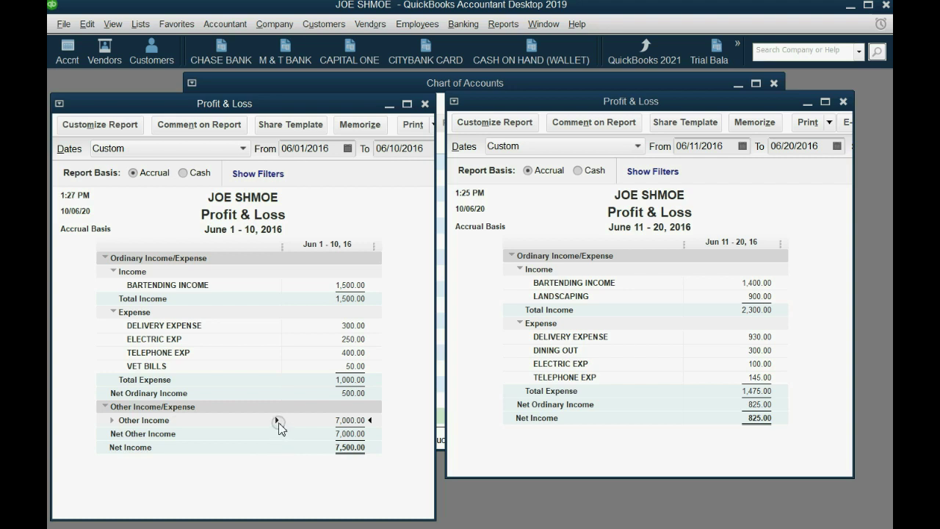
left_click(277, 421)
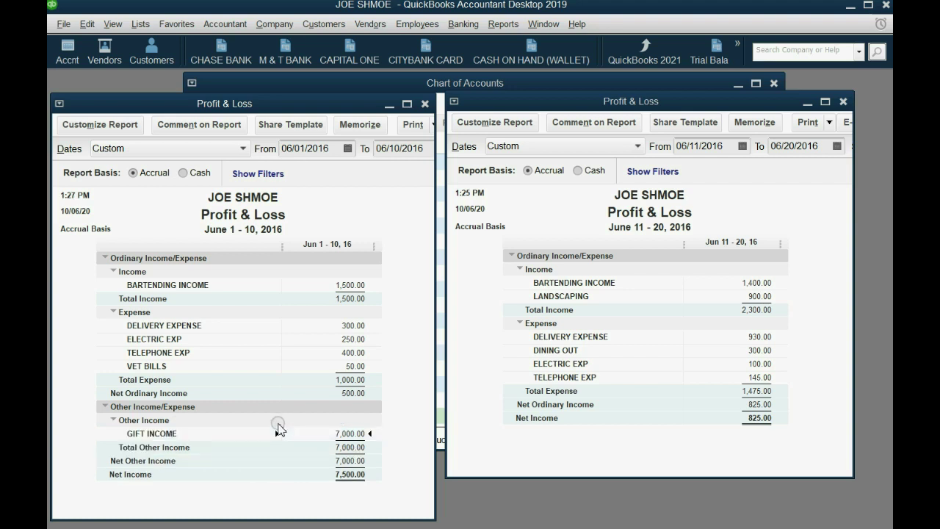
double_click(349, 477)
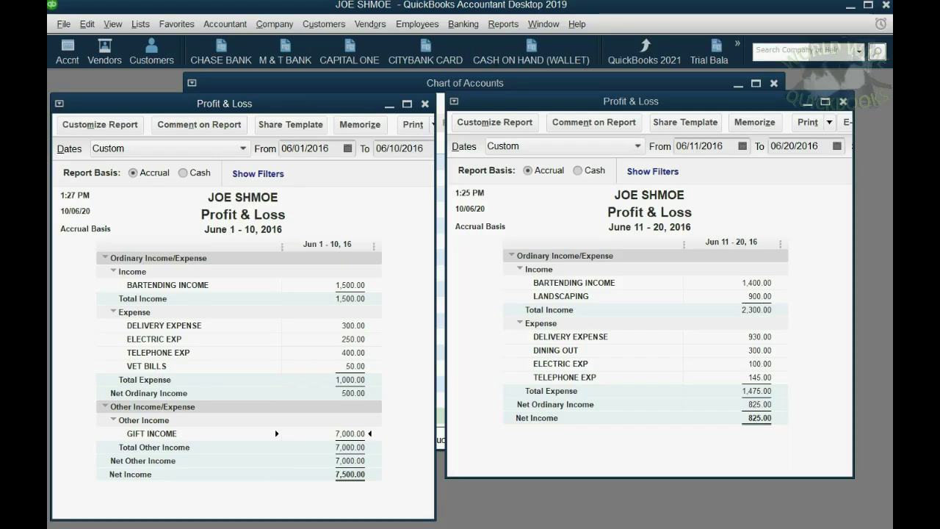
Step: Create an Other Expense account named LOSS ON THEFT in the Chart of Accounts
left_click(141, 26)
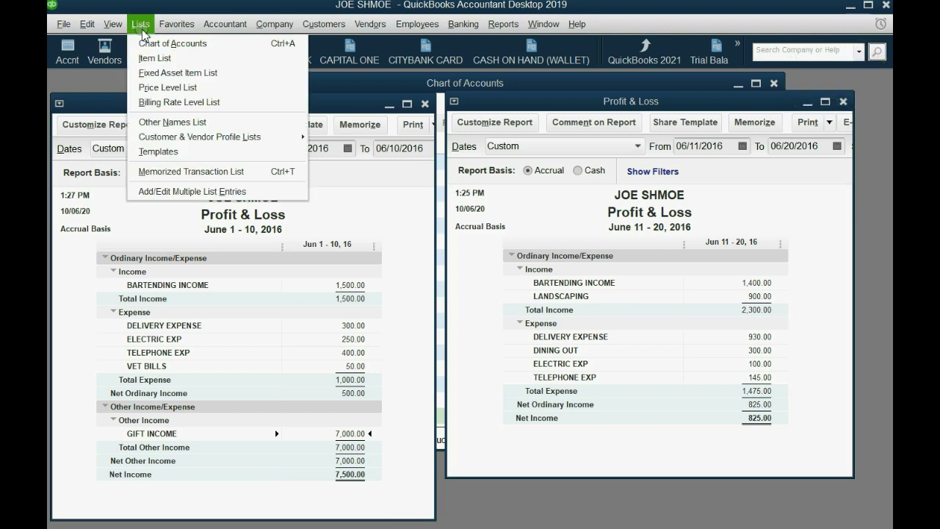
left_click(151, 43)
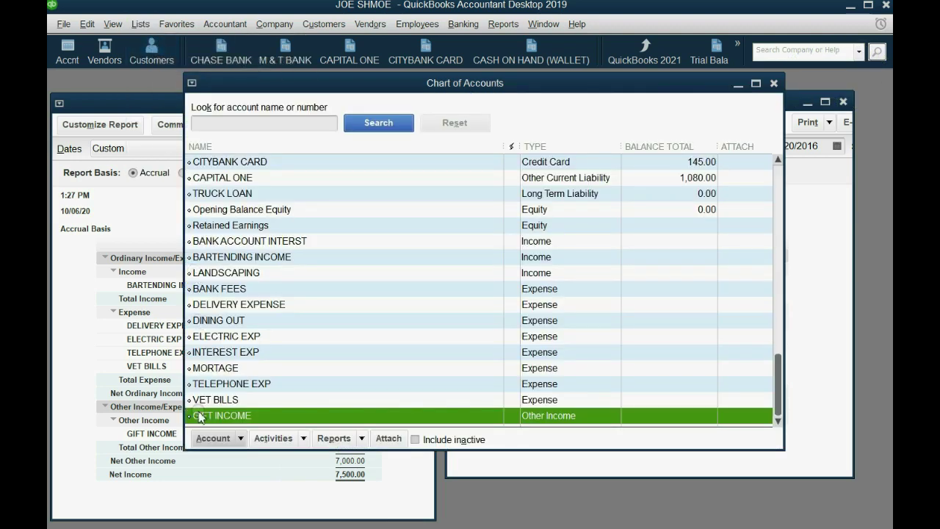
left_click(204, 439)
left_click(249, 233)
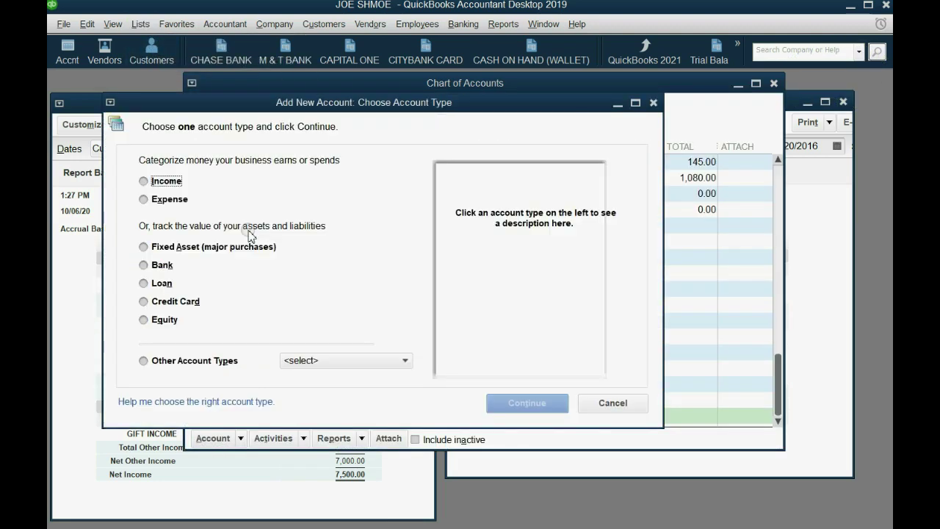
left_click(308, 360)
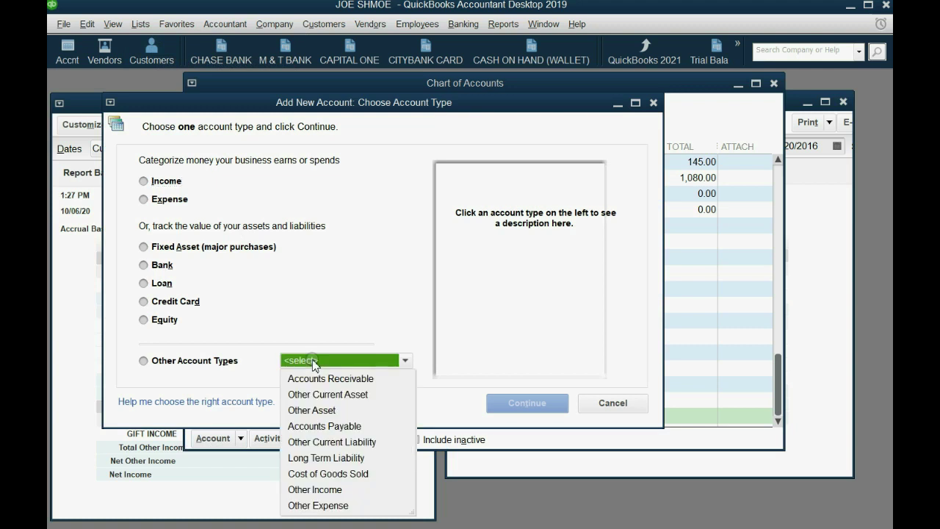
left_click(334, 506)
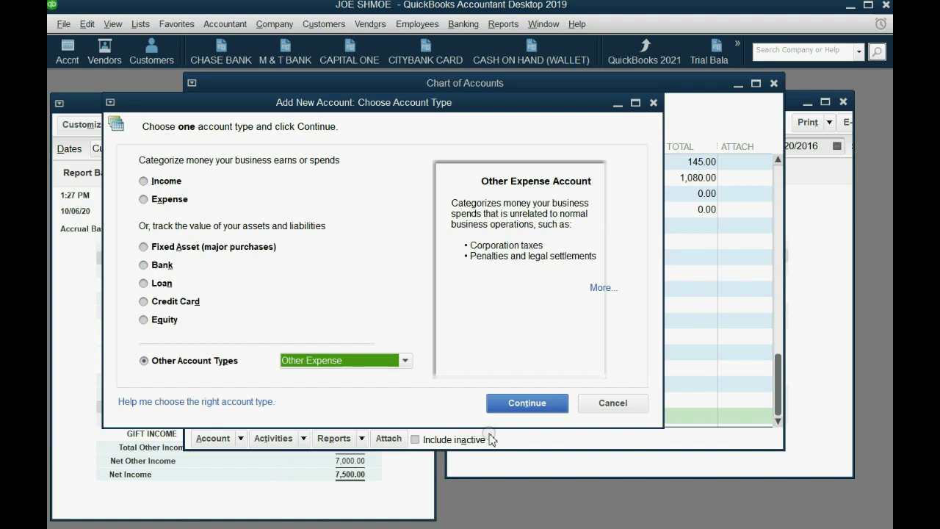
left_click(518, 404)
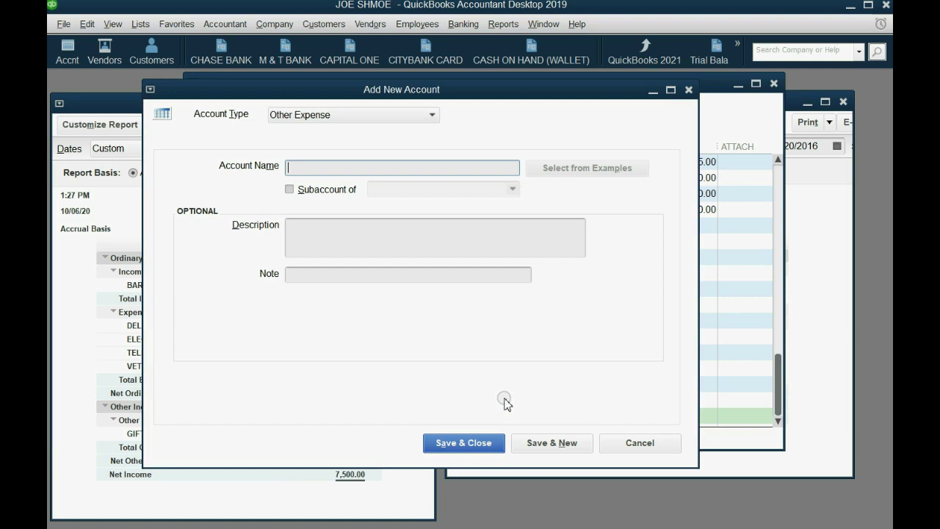
type("LOSS ON THEFT")
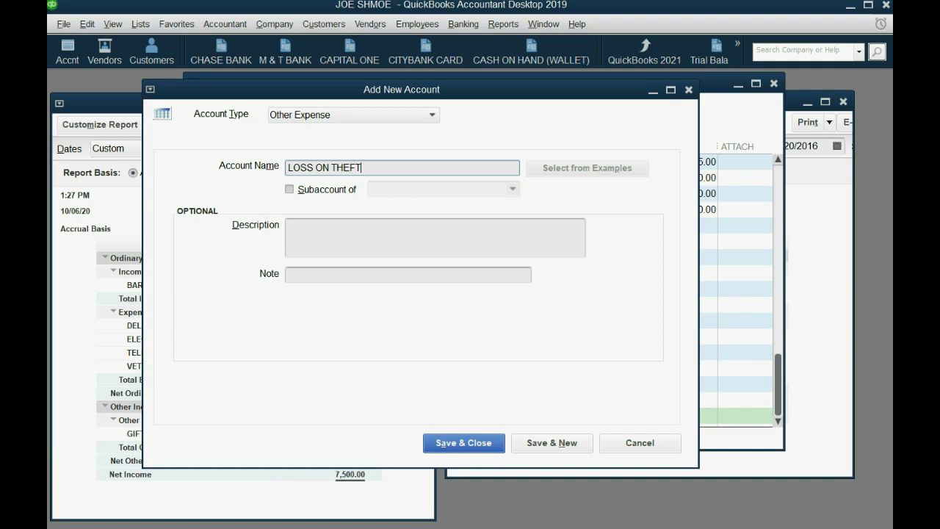
left_click(496, 444)
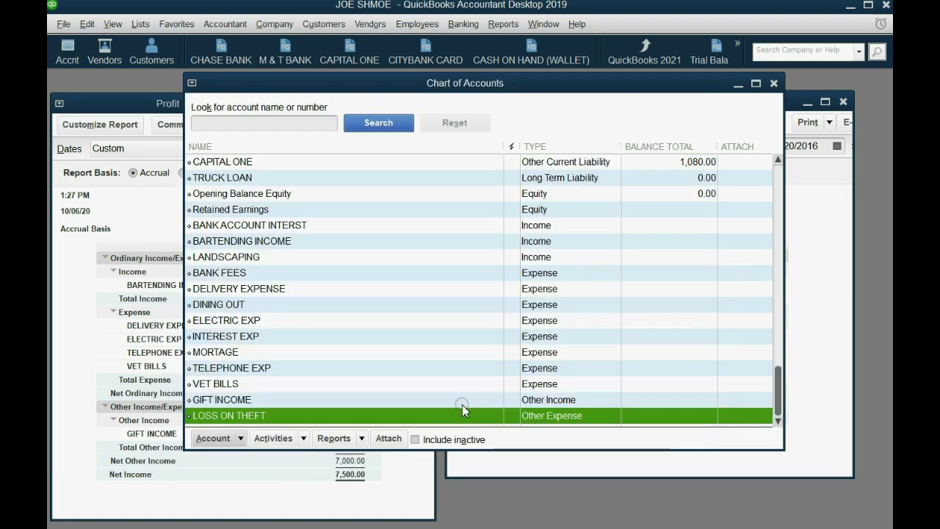
Step: Bring both Profit & Loss reports forward and enlarge the June 11–20 window
left_click(485, 468)
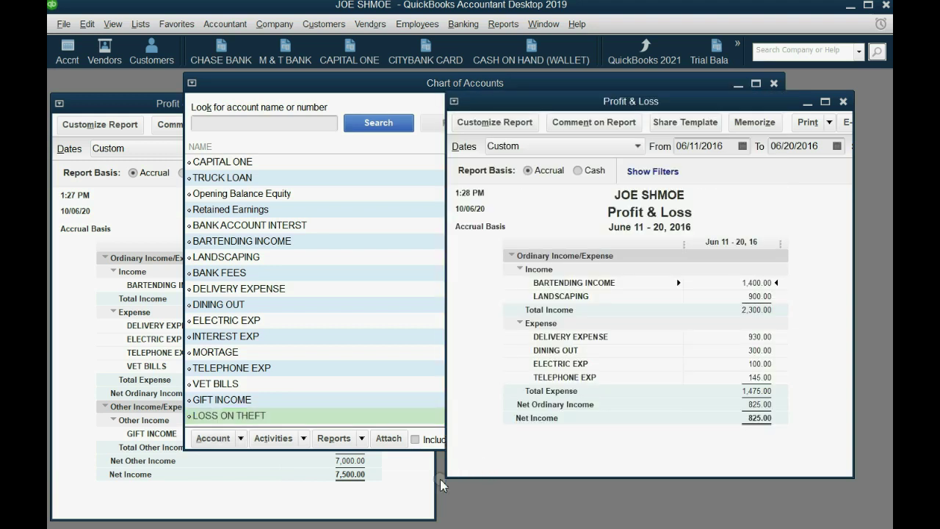
left_click(420, 498)
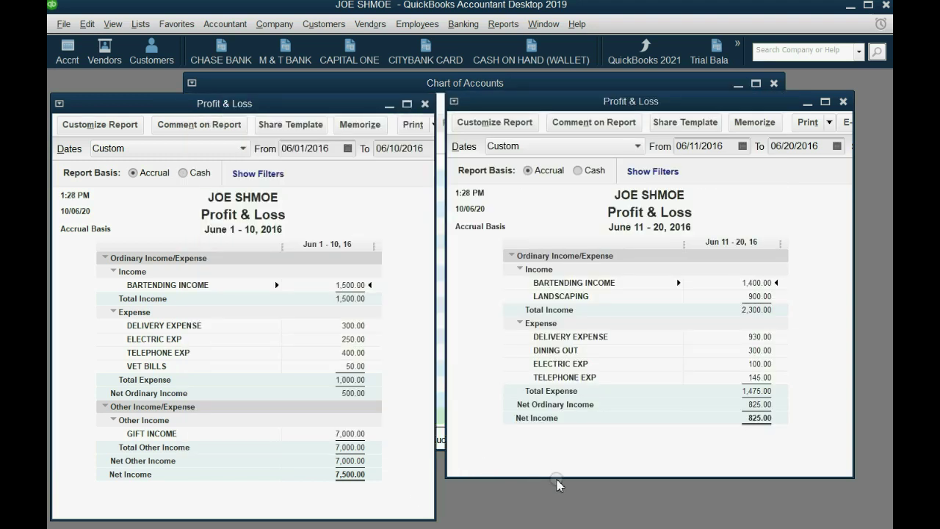
left_click_drag(560, 478, 561, 511)
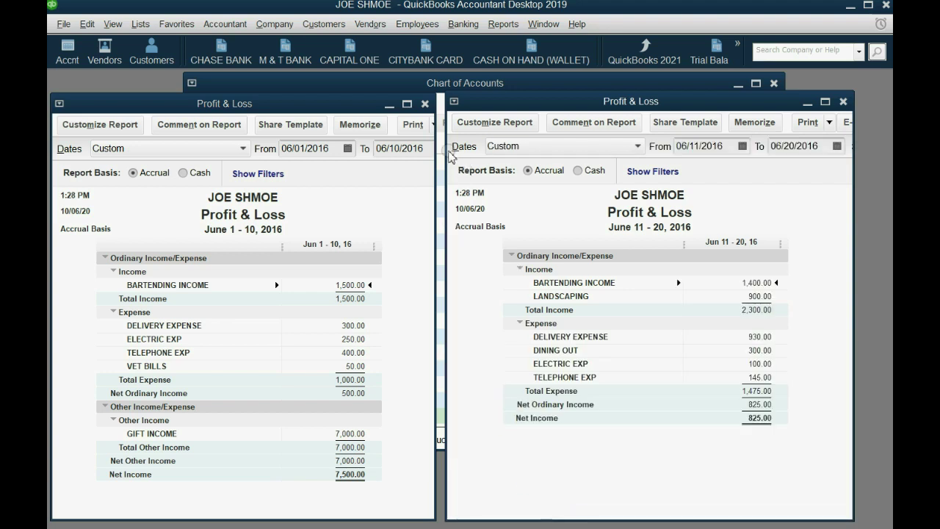
Step: Start a new check paid from CASH ON HAND (WALLET), accepting the default-account message
left_click(473, 26)
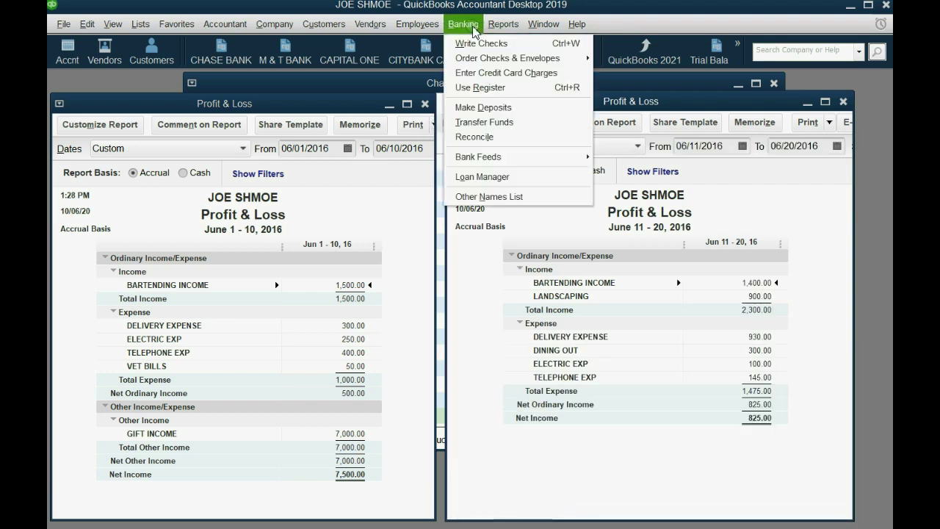
left_click(475, 44)
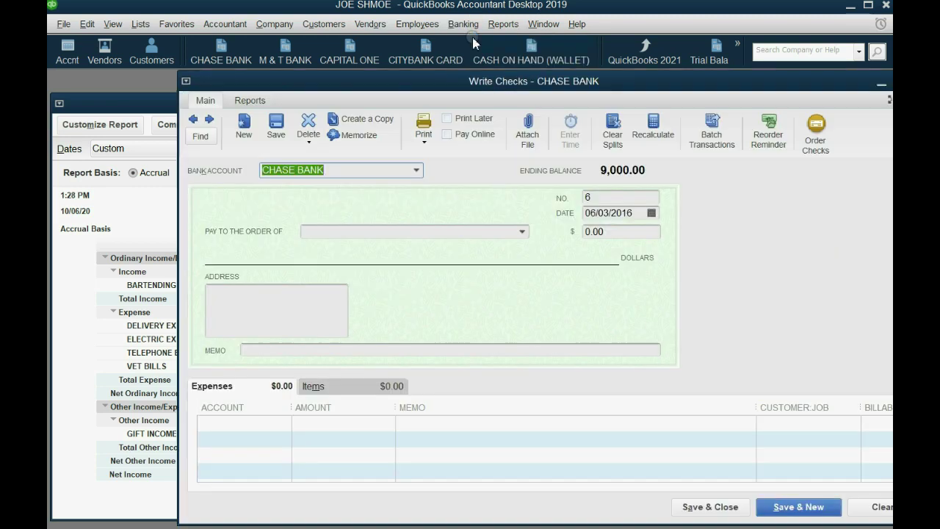
left_click(415, 171)
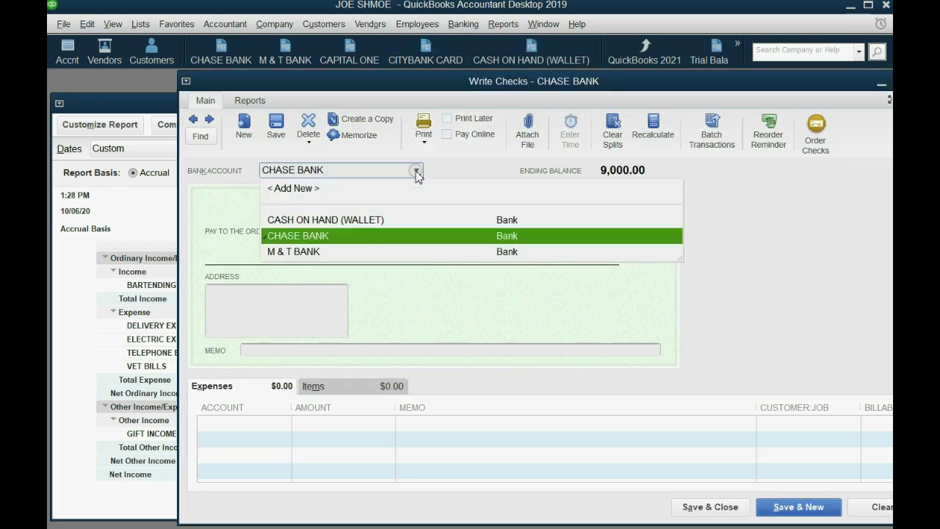
left_click(405, 219)
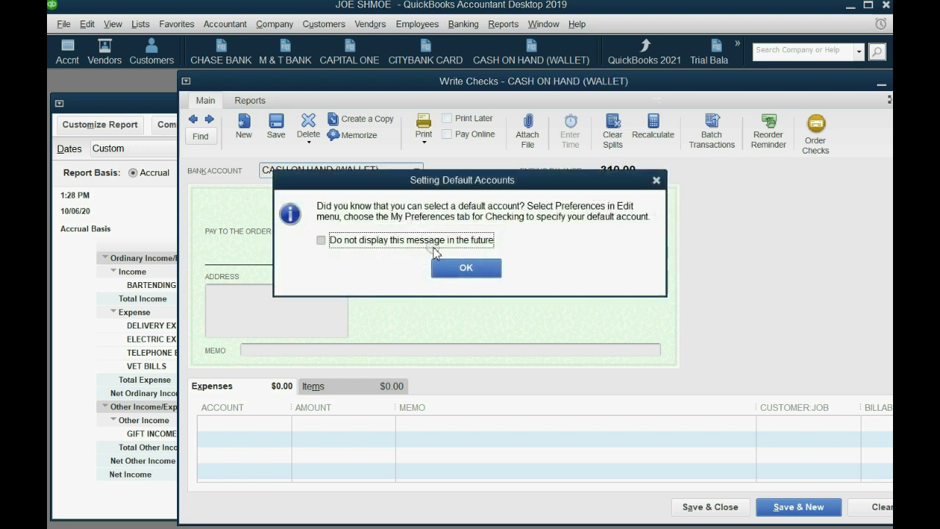
left_click(450, 271)
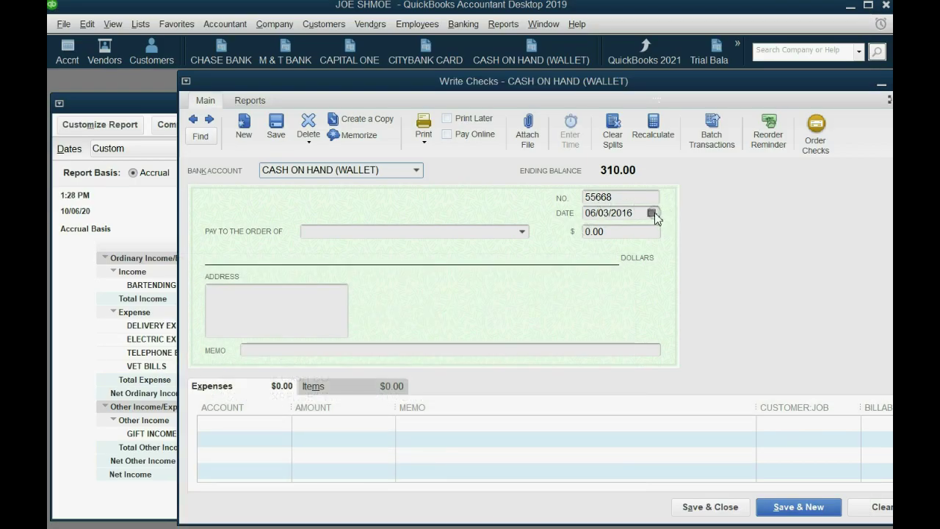
Step: Date the check 06/23/2016 and clear its check number, leaving the payee blank
left_click(652, 213)
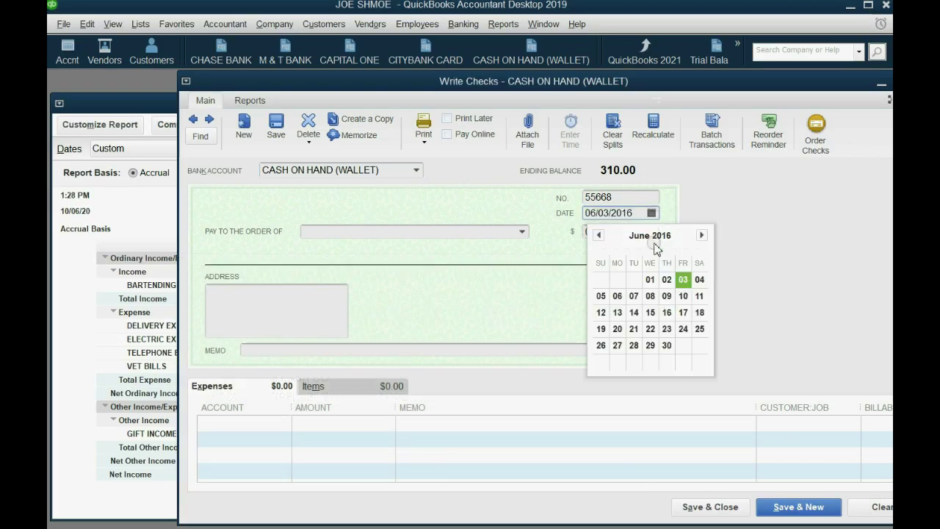
left_click(666, 329)
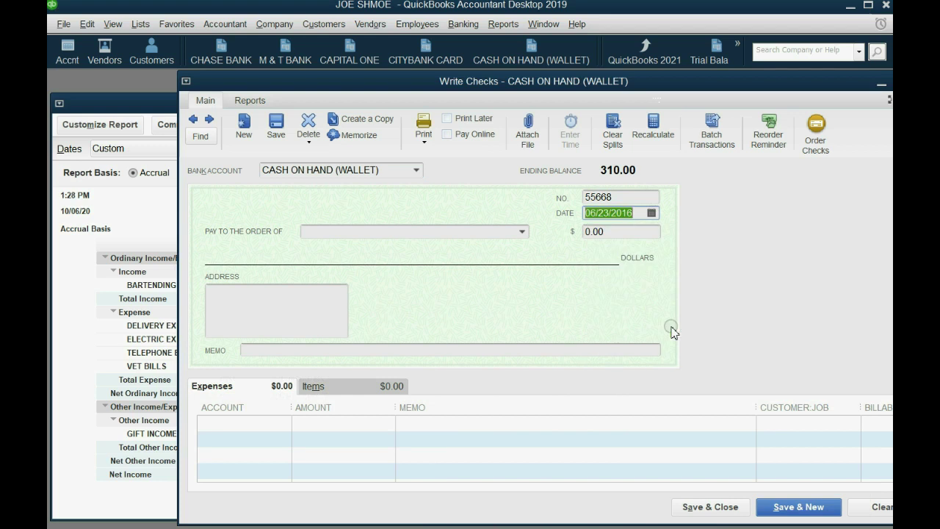
double_click(628, 197)
key("BackSpace")
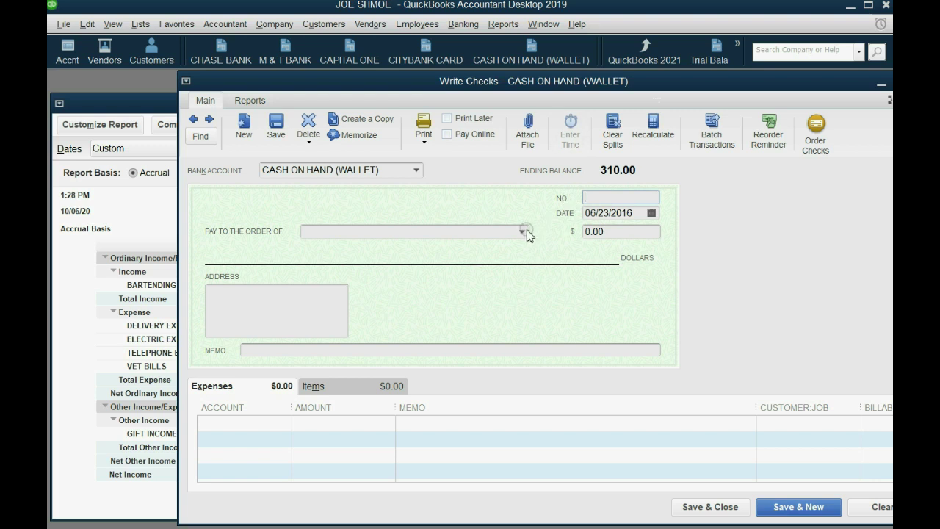
left_click(522, 232)
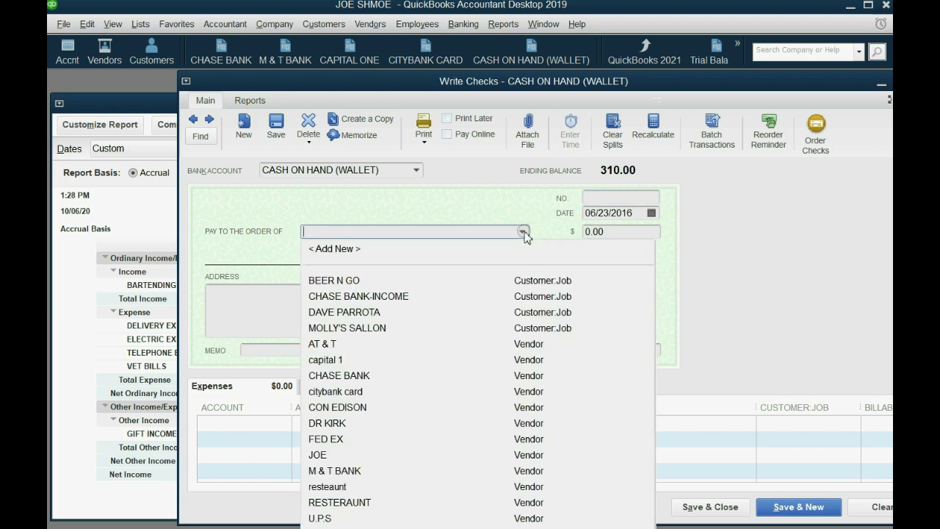
left_click(523, 233)
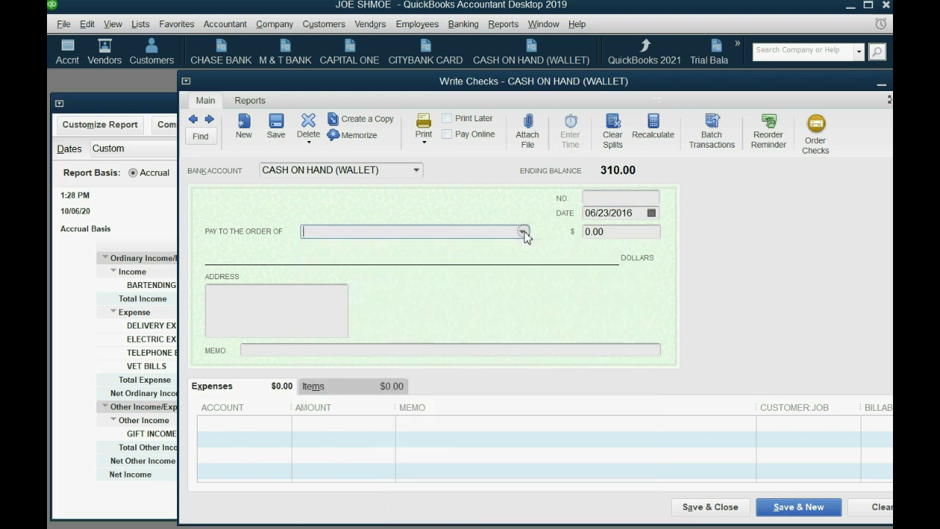
Step: Charge the expense line to LOSS ON THEFT, paid from CASH ON HAND (WALLET)
left_click(288, 425)
left_click(285, 424)
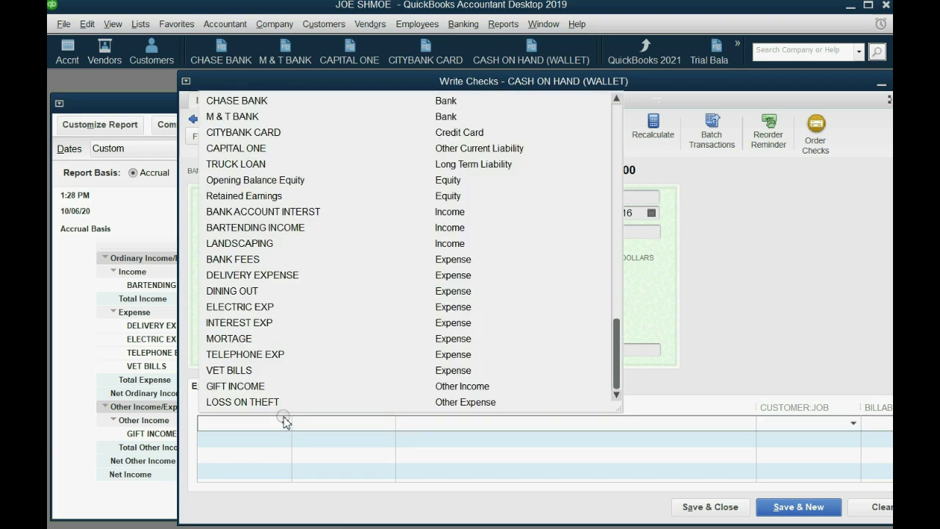
left_click(278, 405)
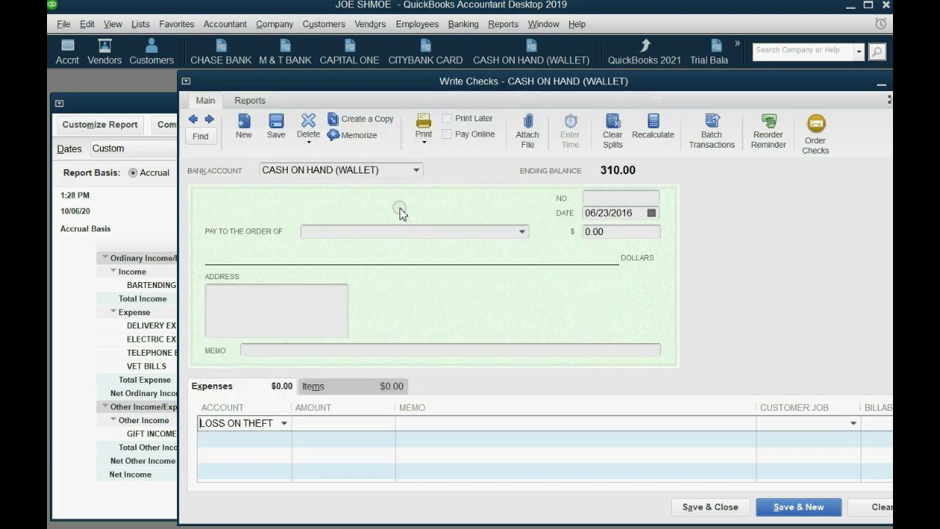
left_click(416, 170)
left_click(417, 171)
left_click(289, 425)
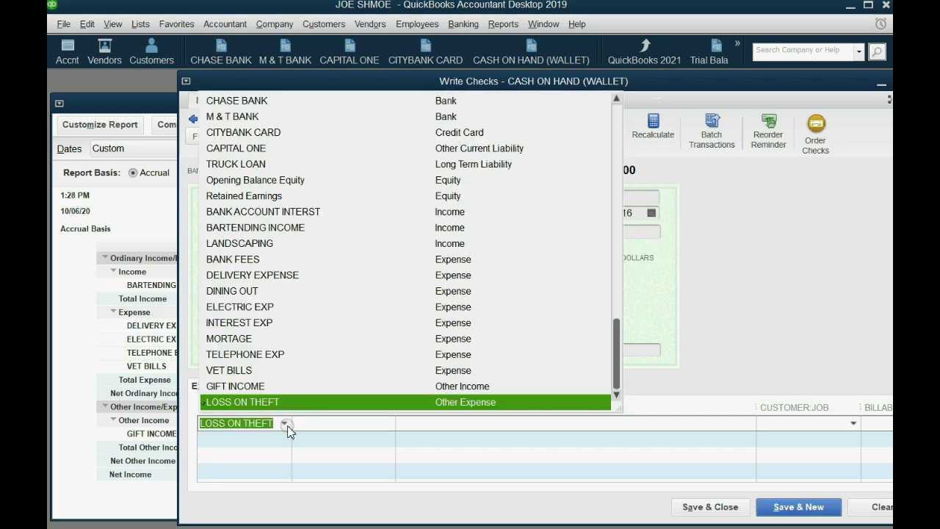
left_click(284, 424)
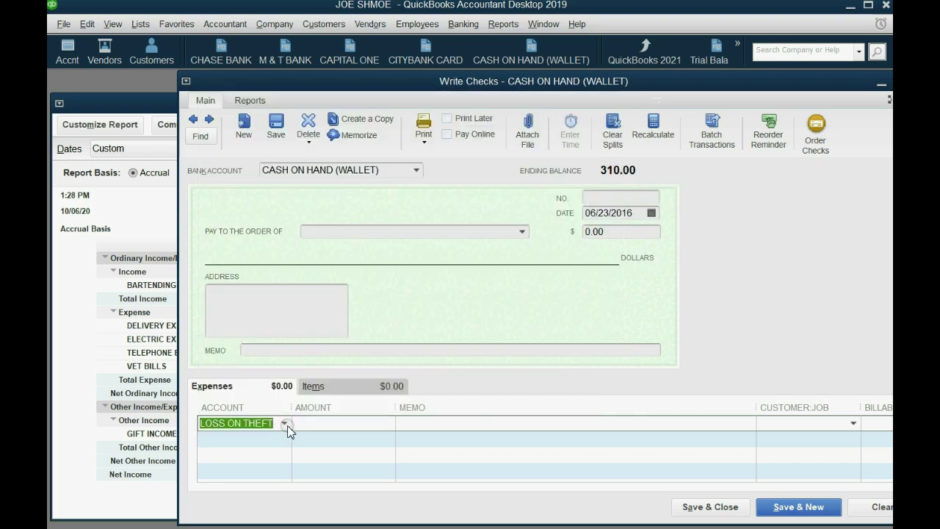
Step: Enter the 500.00 check amount and save the check
left_click(608, 232)
type("5")
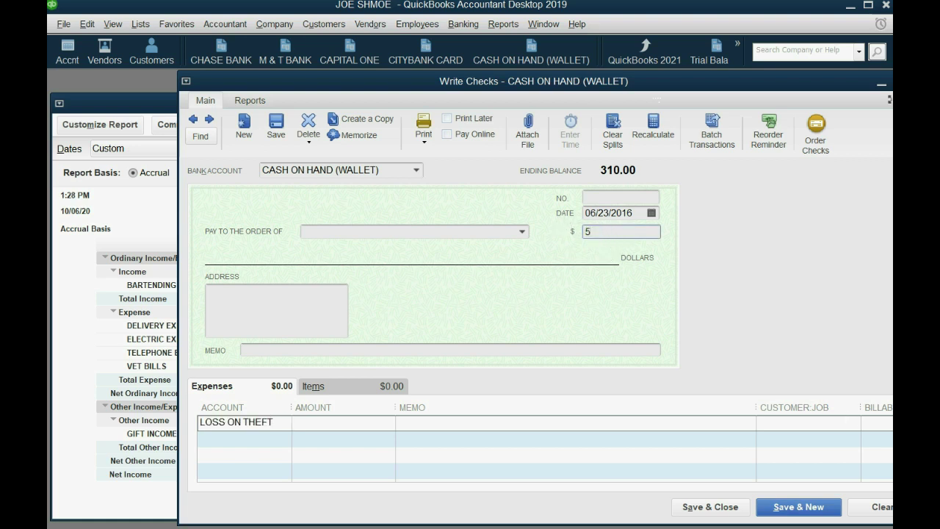
key("Tab")
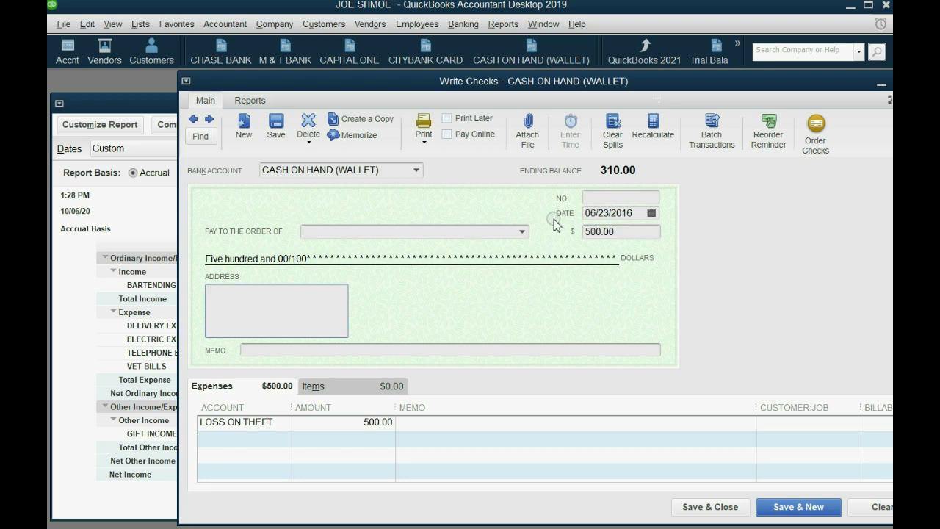
left_click(709, 507)
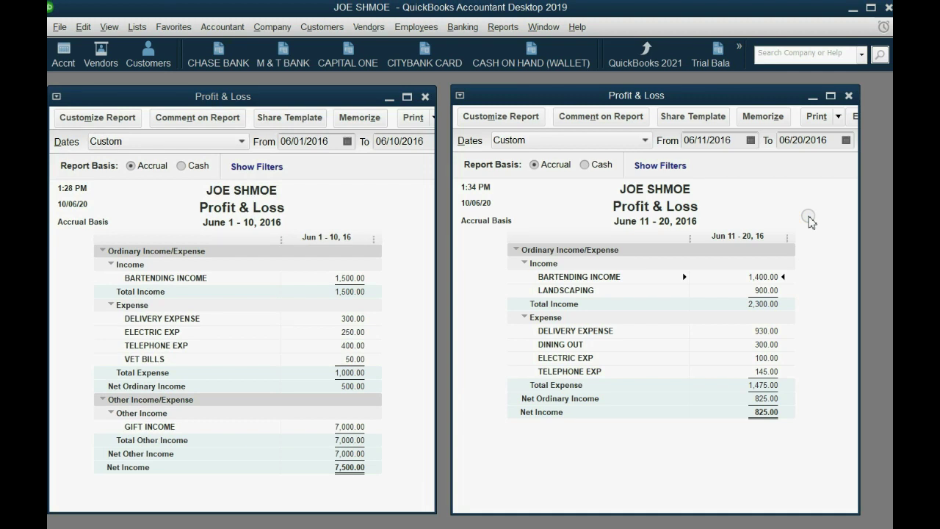
Step: Widen the June 11–20 report and change its end date to 06/24/2016
left_click(846, 140)
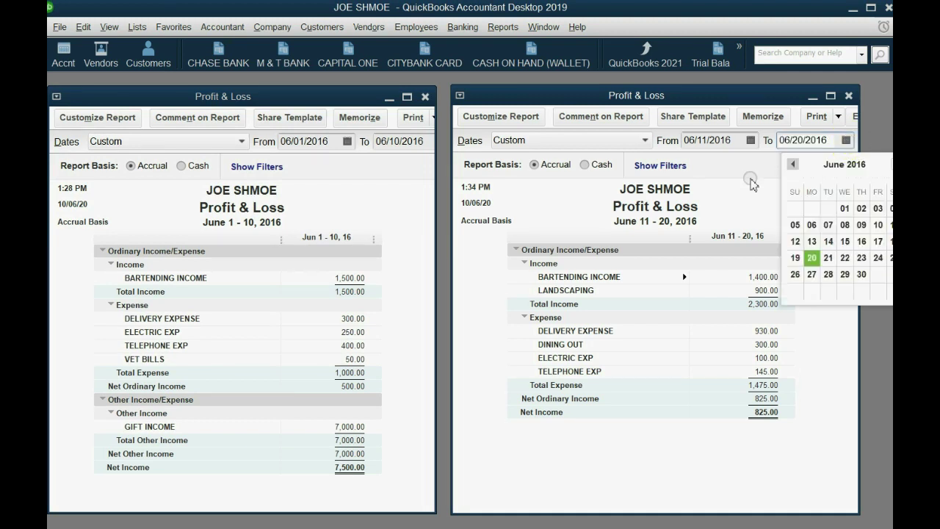
left_click(477, 253)
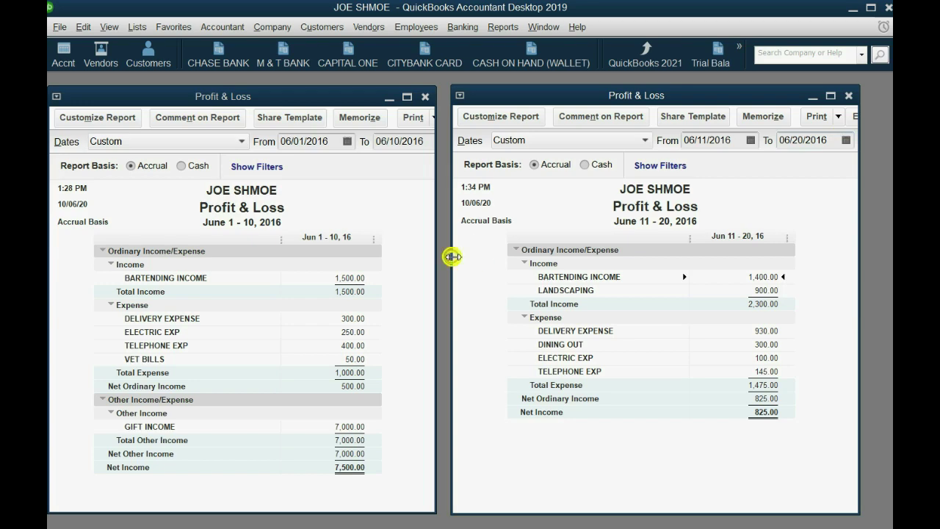
left_click_drag(454, 256, 144, 220)
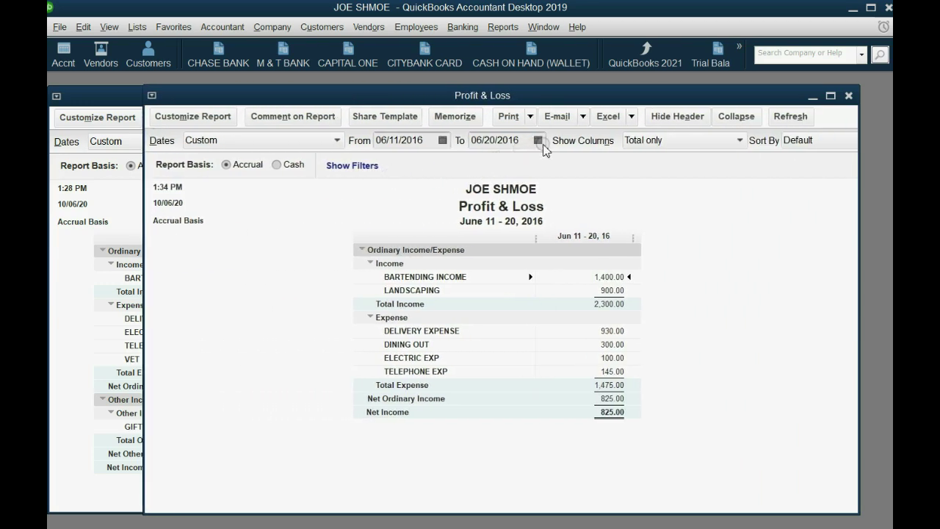
left_click(538, 140)
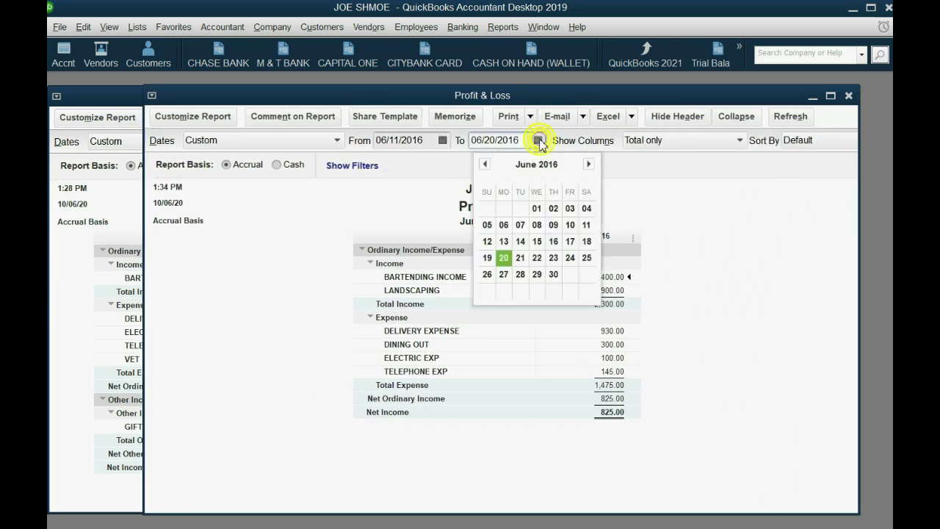
left_click(570, 257)
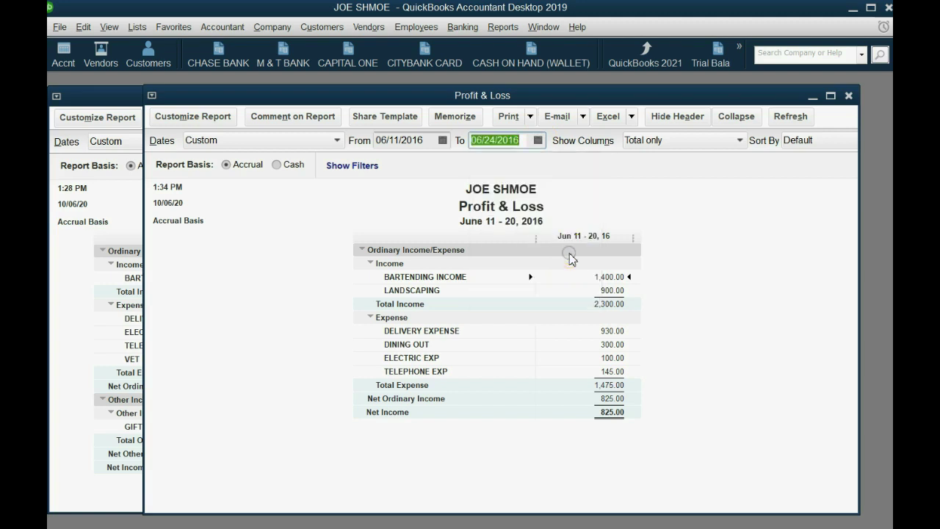
key("Tab")
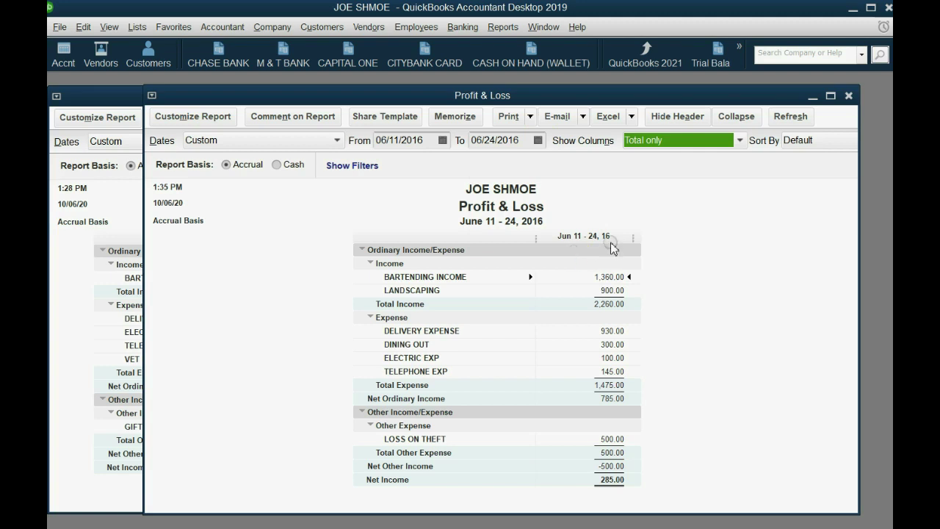
Step: Shrink the updated report window back beside the other report
left_click(524, 141)
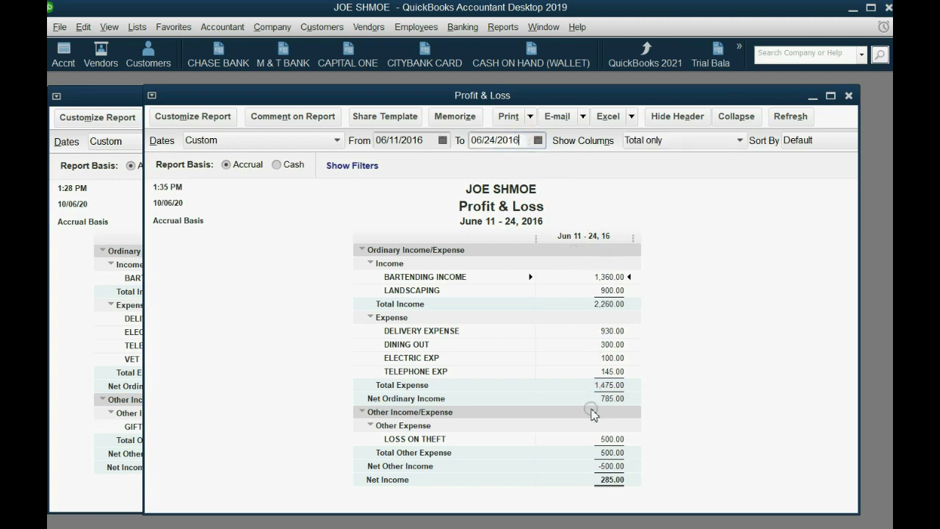
left_click(266, 481)
left_click_drag(144, 512, 457, 512)
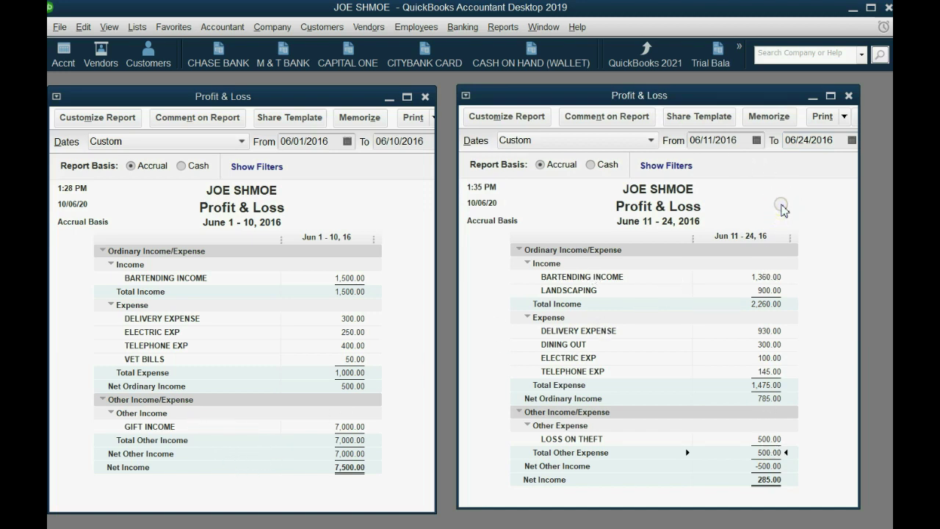
left_click(347, 141)
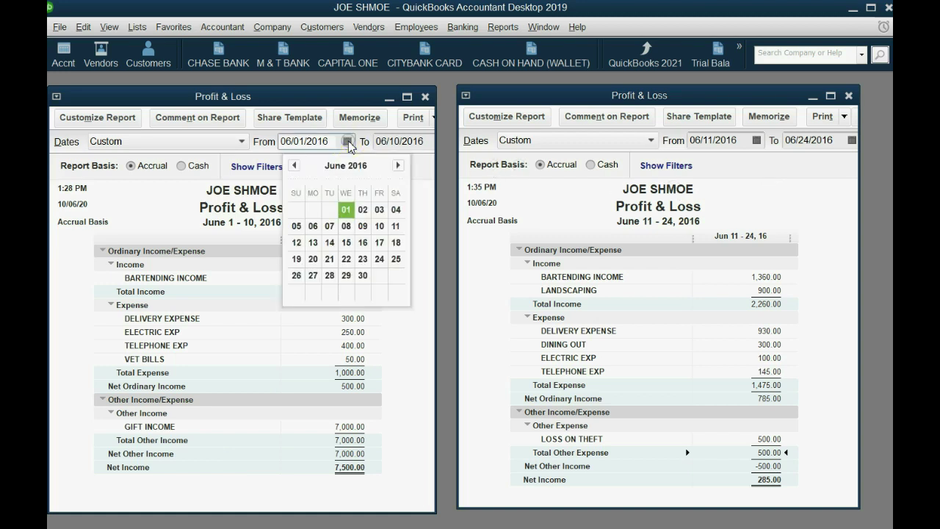
left_click(418, 268)
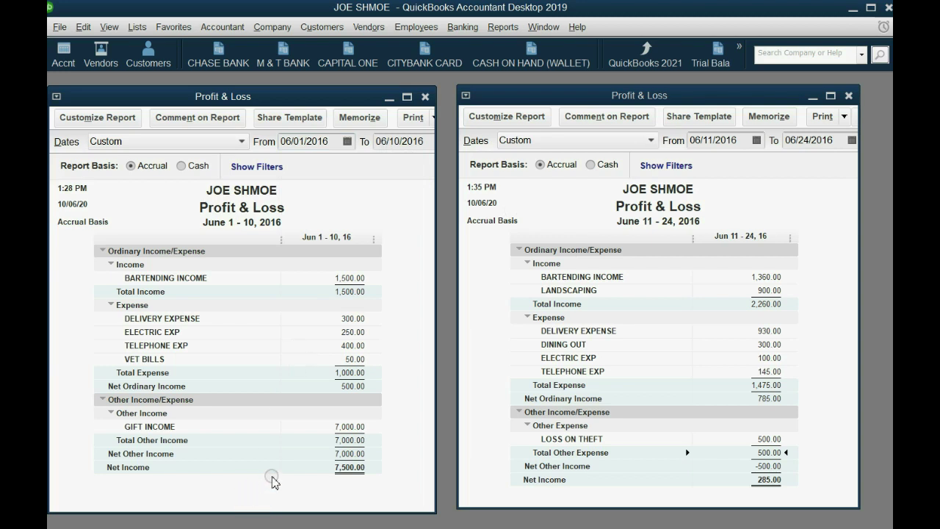
left_click(400, 142)
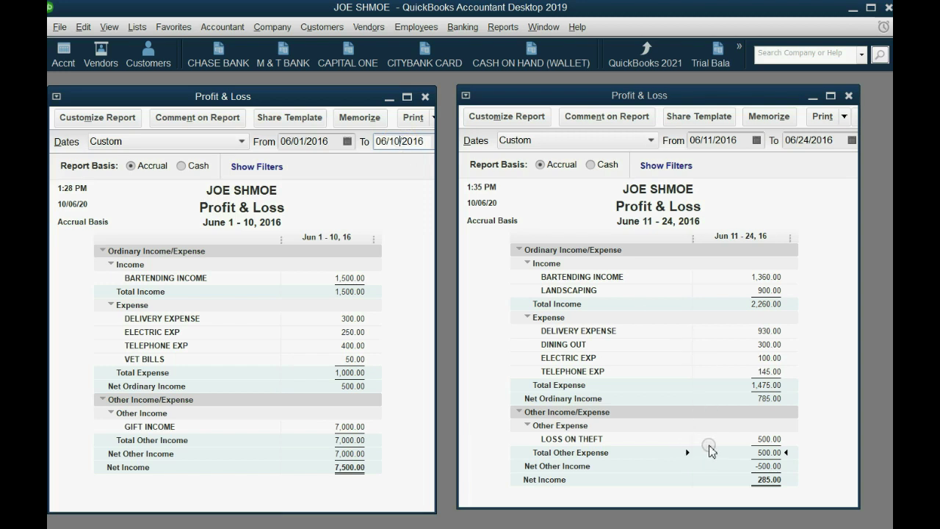
left_click(738, 141)
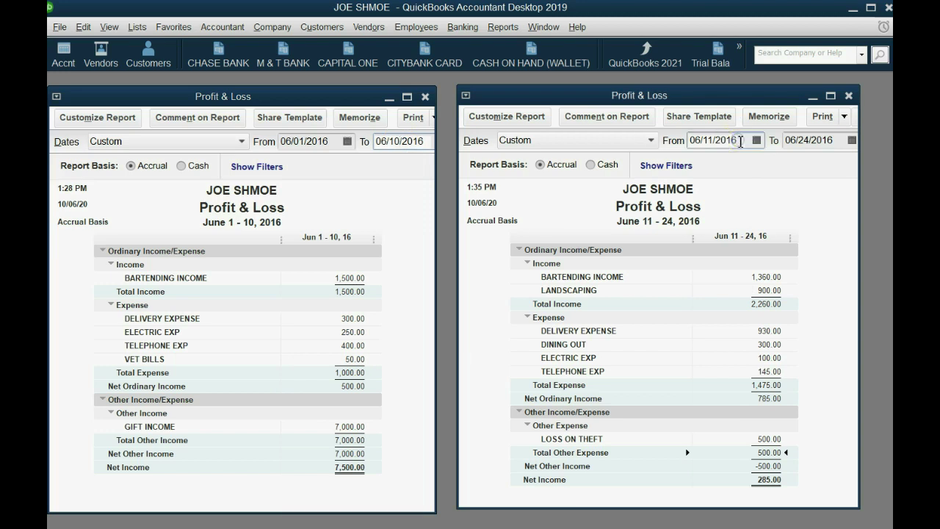
left_click(756, 141)
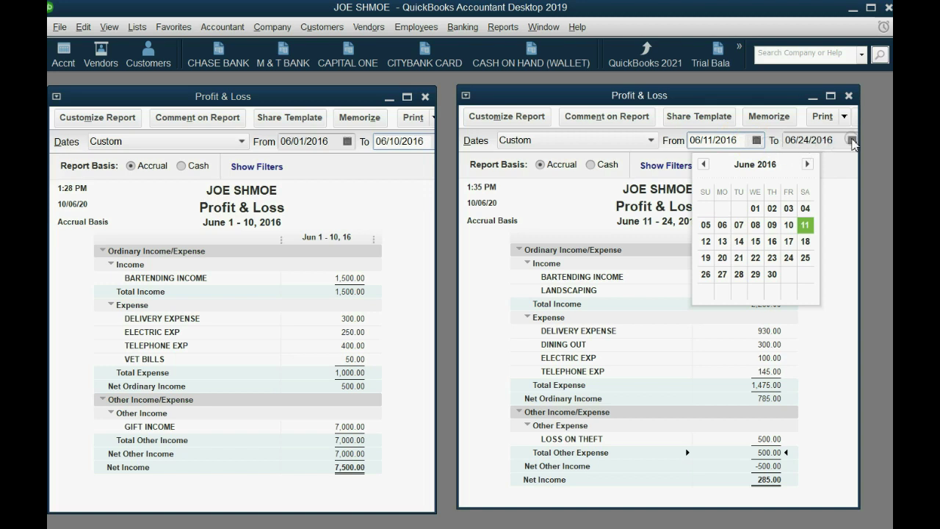
left_click(851, 140)
left_click(837, 385)
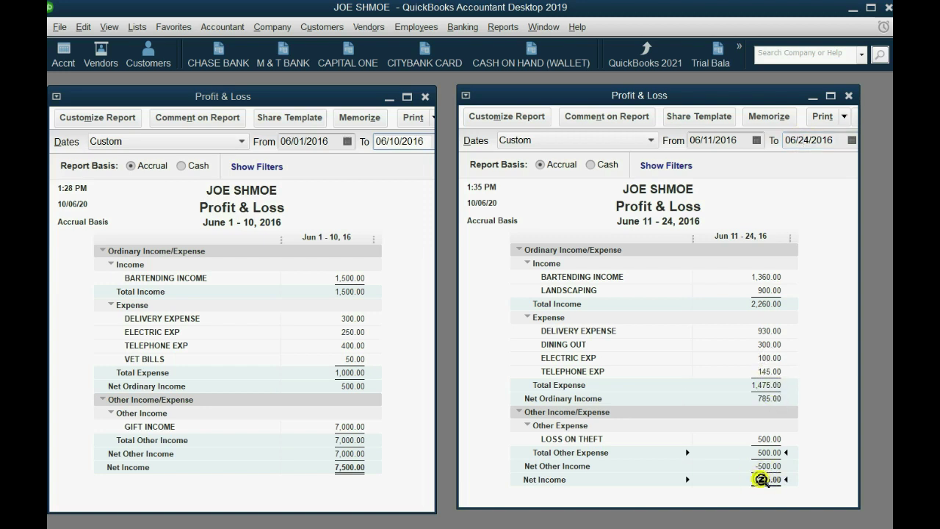
Step: Maximize the report and set its dates from 06/01/2016 to 06/30/2016
left_click(831, 96)
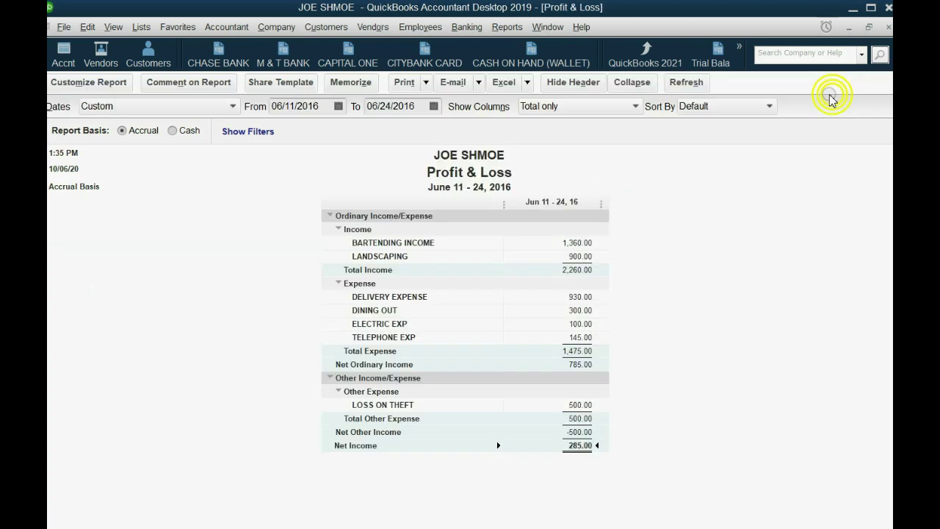
left_click(338, 105)
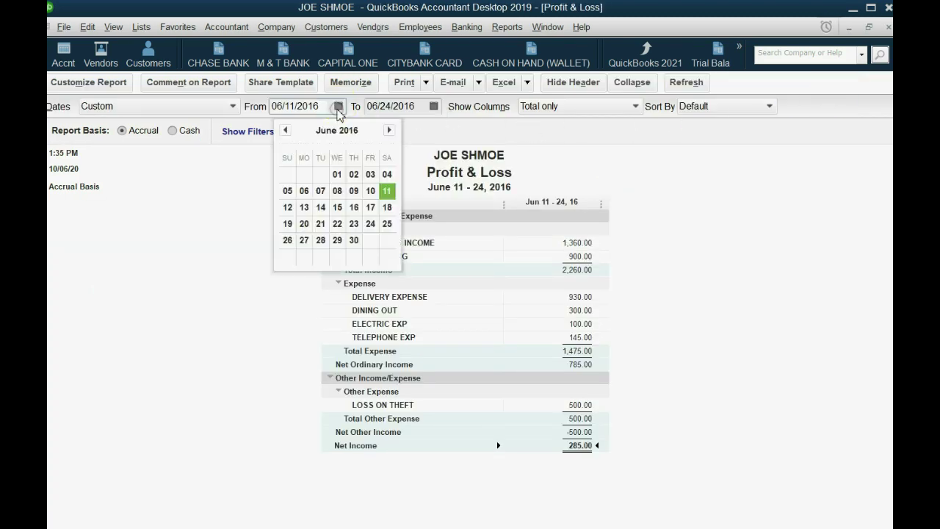
left_click(336, 176)
left_click(433, 106)
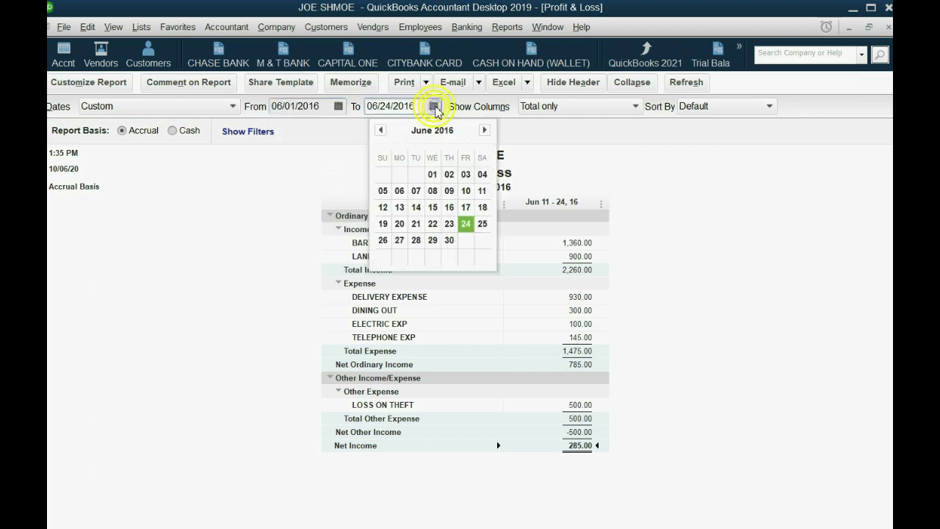
left_click(449, 241)
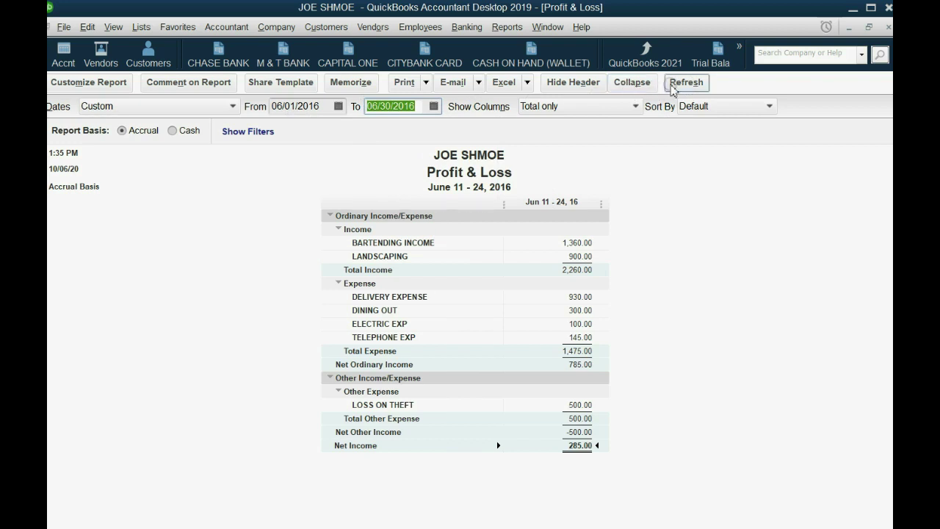
Step: Refresh the report and highlight the LOSS ON THEFT 500.00 and Net Income rows
left_click(674, 84)
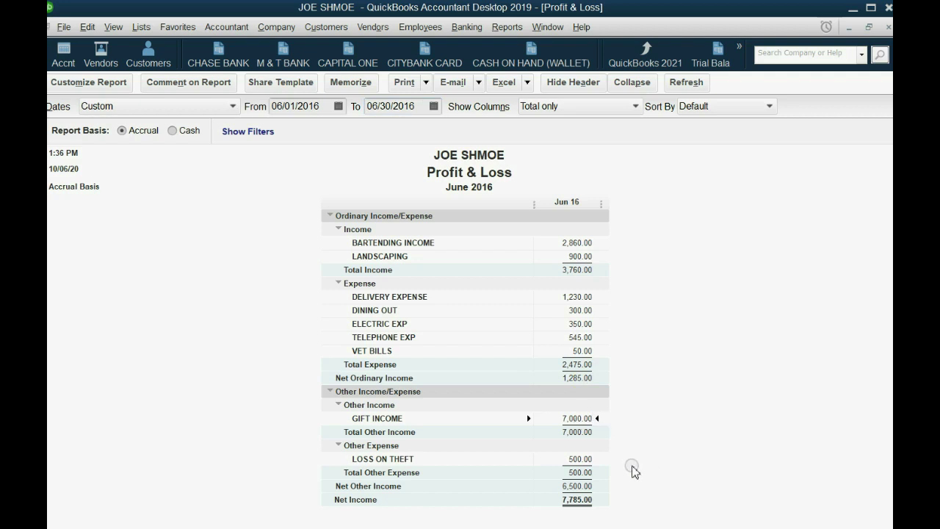
left_click(585, 464)
left_click(577, 500)
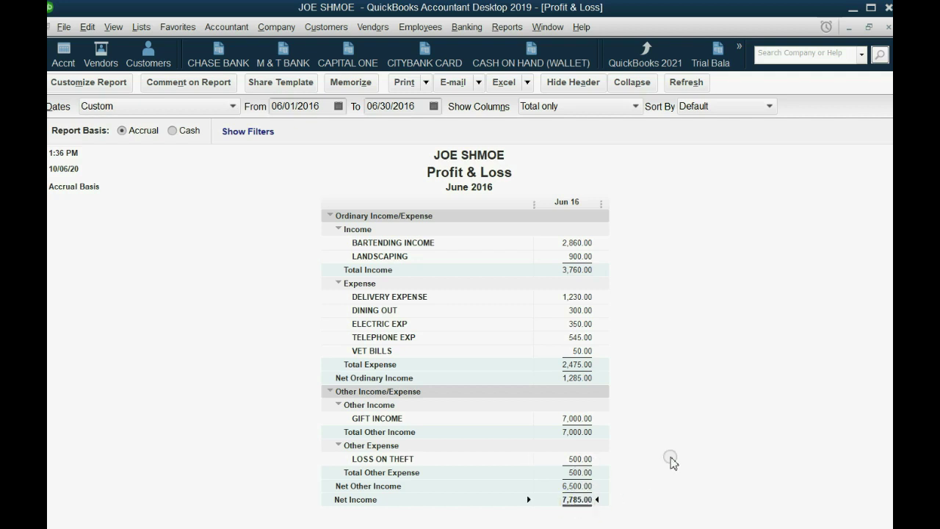